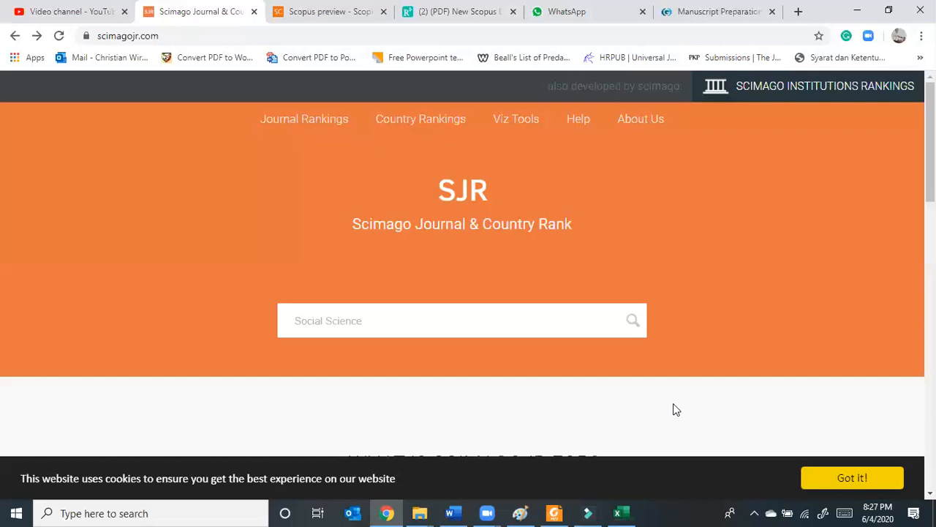
scroll(686, 405, "down", 2)
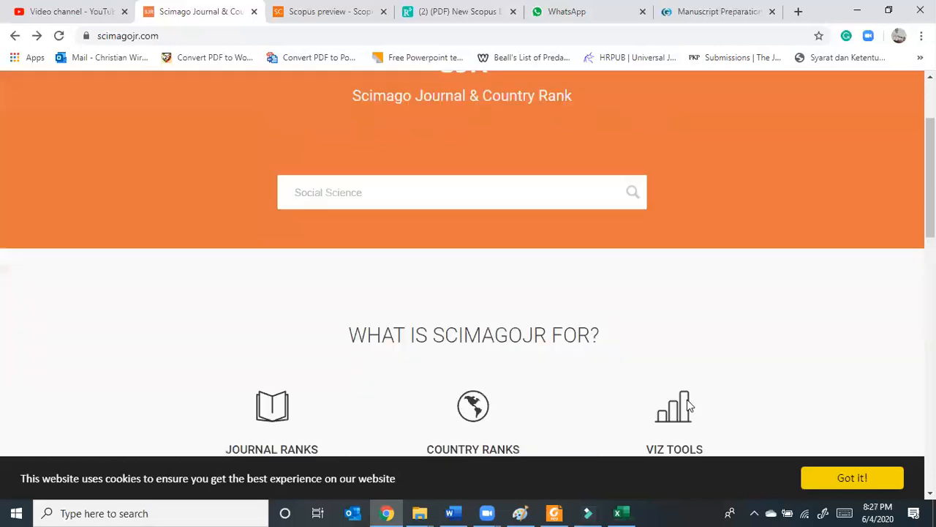
scroll(687, 406, "up", 2)
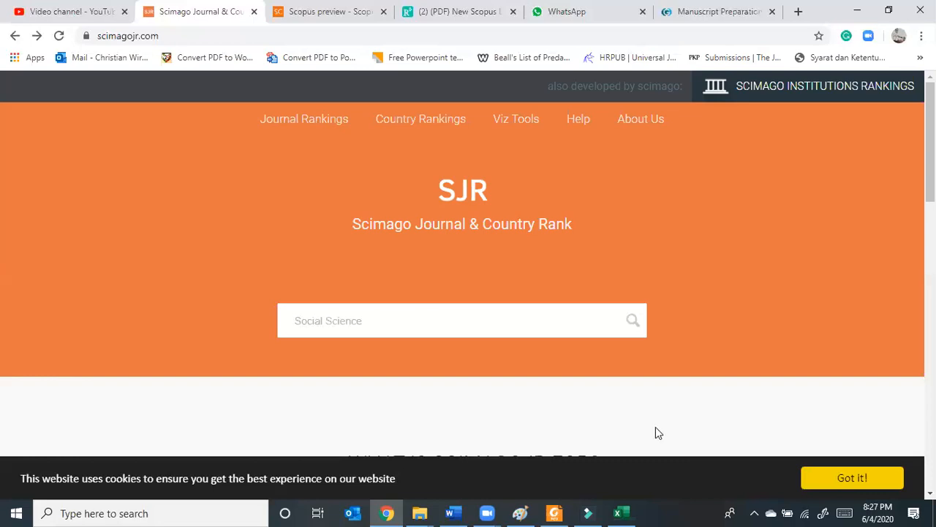
Switch to the Newscopuslist-2020.xlsx workbook in Excel and filter the Active or Inactive column to Active only.
left_click(622, 512)
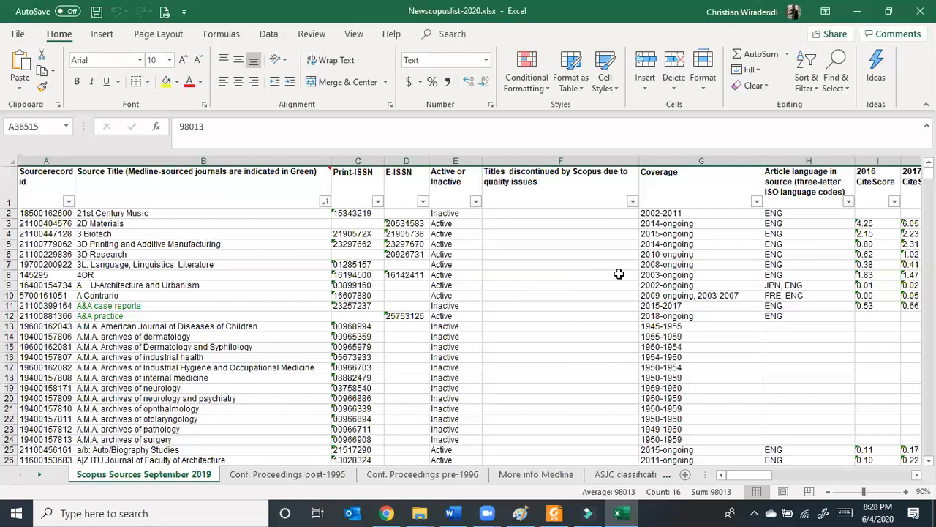
left_click(474, 202)
left_click(350, 348)
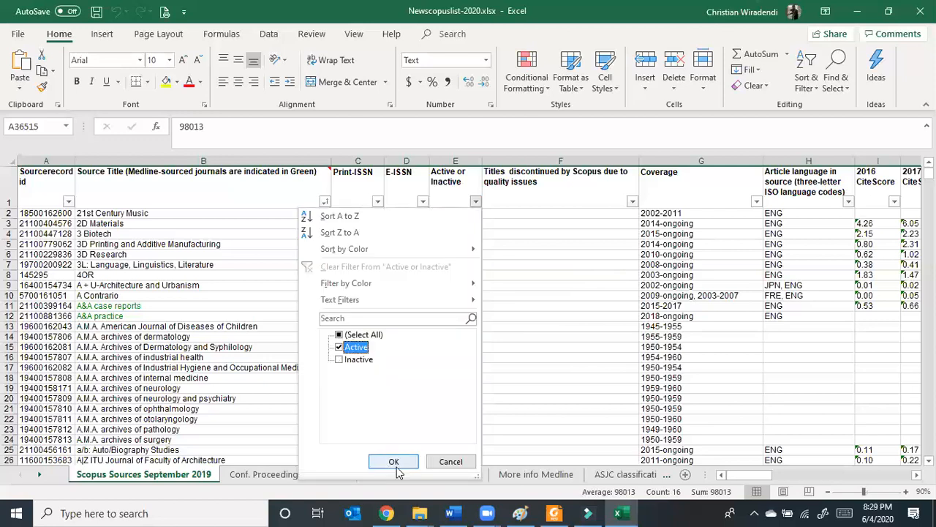
key("Return")
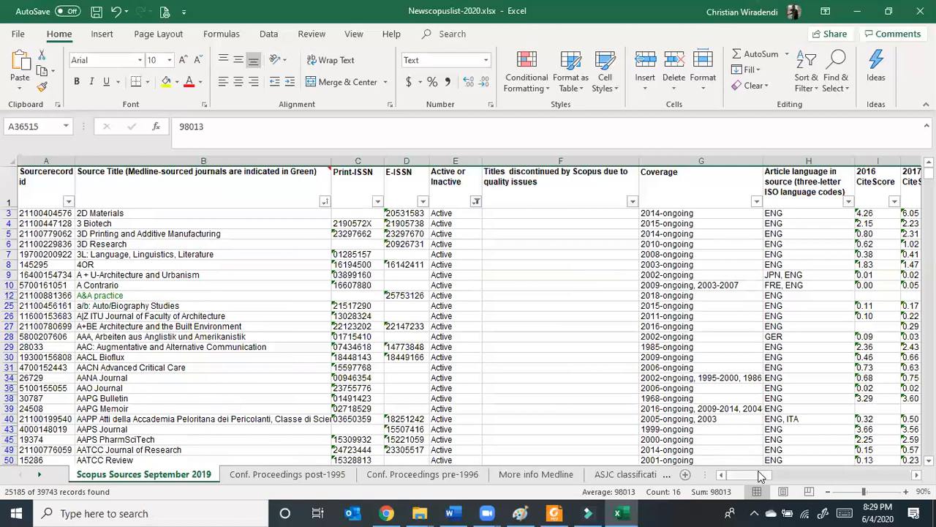
Filter the Source Type column to show only Journal entries.
left_click_drag(760, 475, 599, 200)
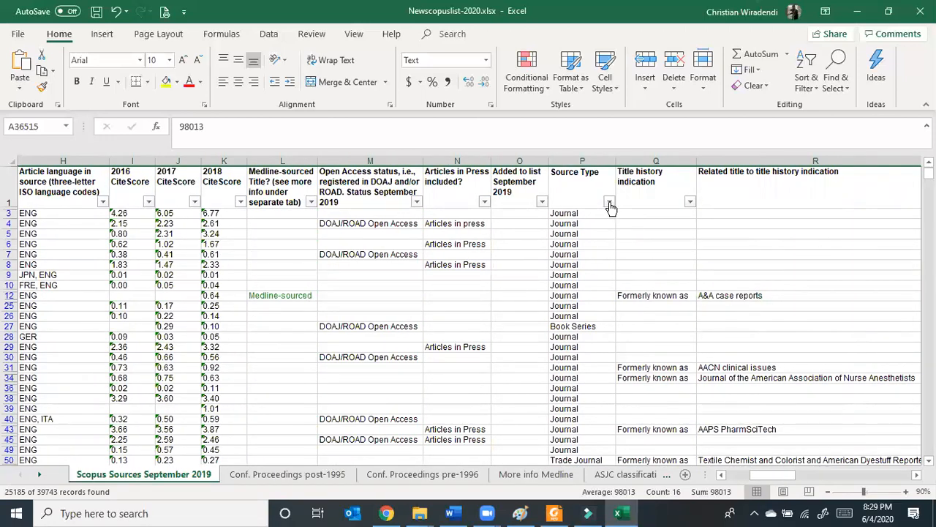
left_click(610, 202)
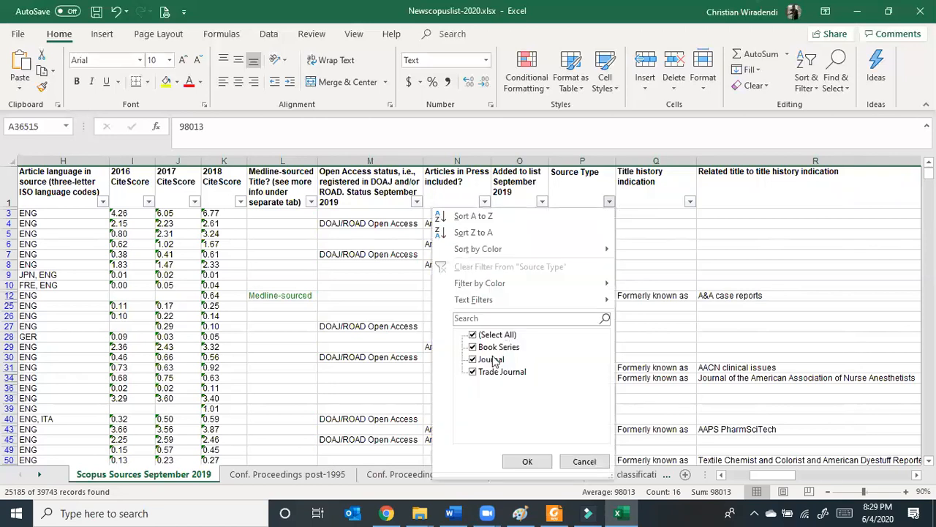
left_click(497, 334)
left_click(491, 359)
left_click(526, 461)
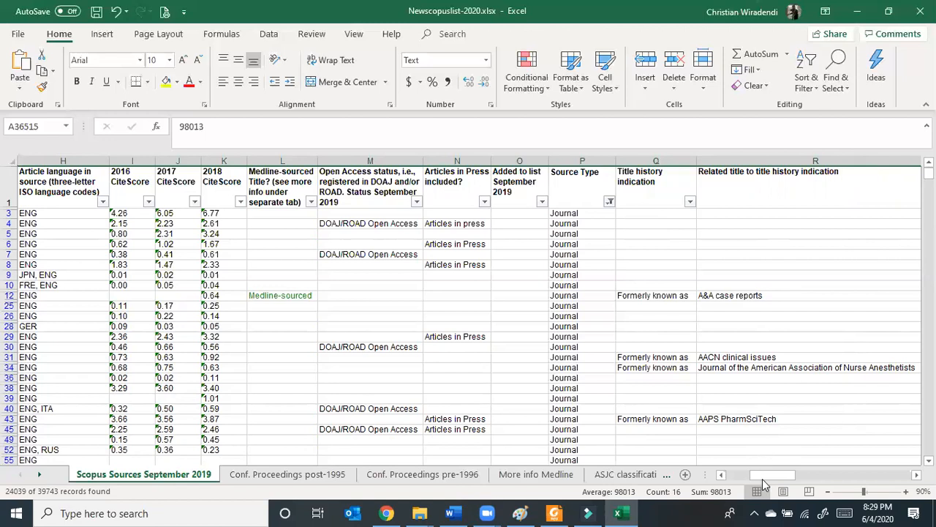
Look through the country choices in the Publisher's Country/Territory filter without applying one.
left_click_drag(778, 478, 812, 480)
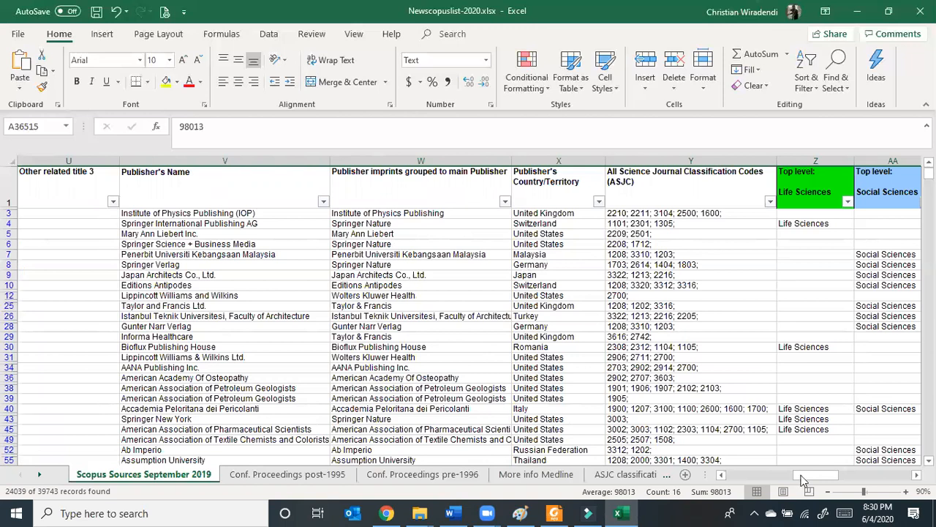
left_click_drag(810, 481, 820, 481)
scroll(305, 220, "right", 2)
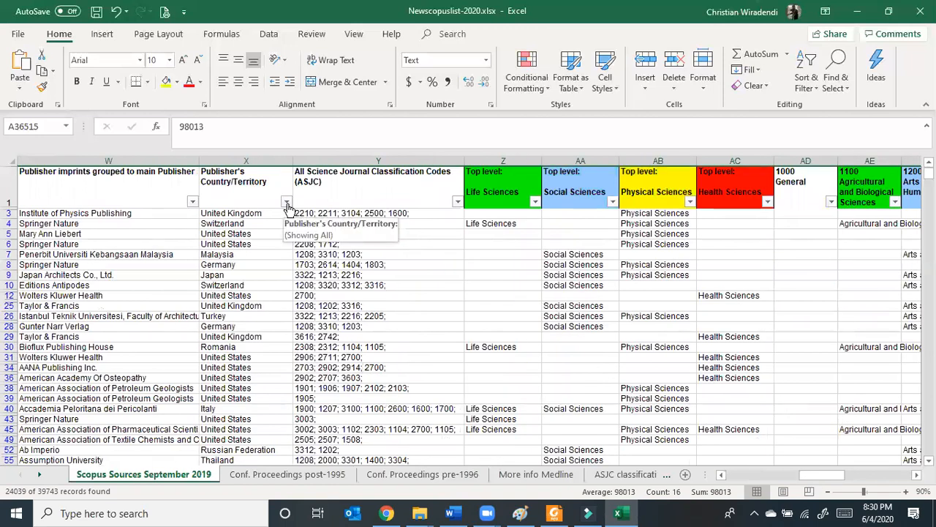
left_click(287, 202)
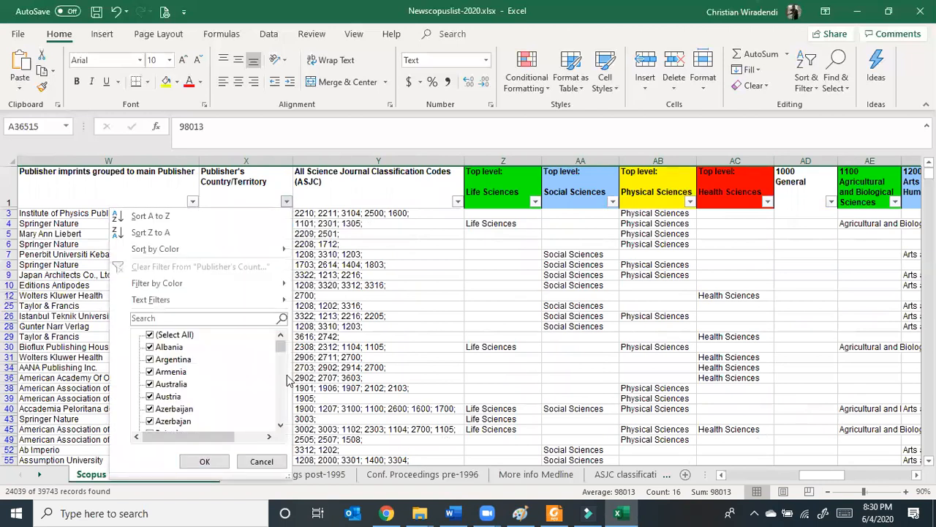
scroll(289, 382, "down", 18)
scroll(292, 376, "up", 5)
scroll(296, 375, "up", 2)
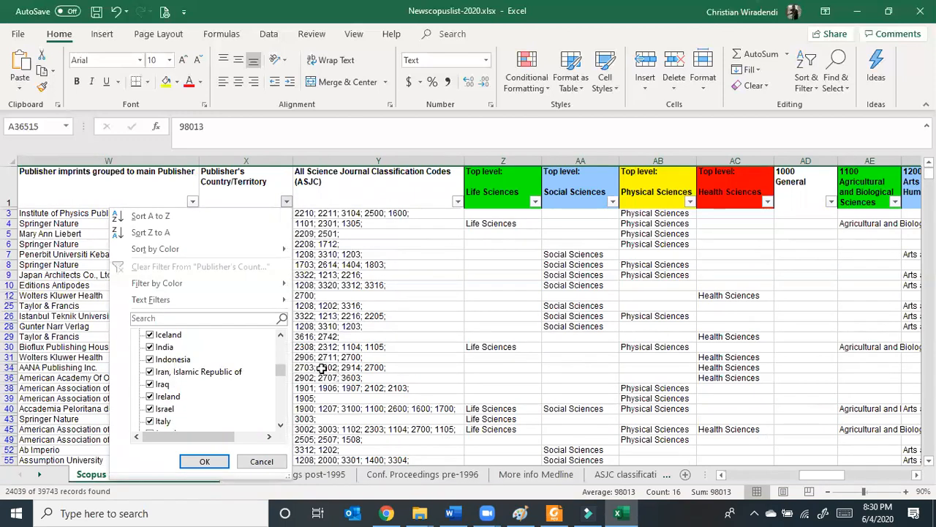
key("Escape")
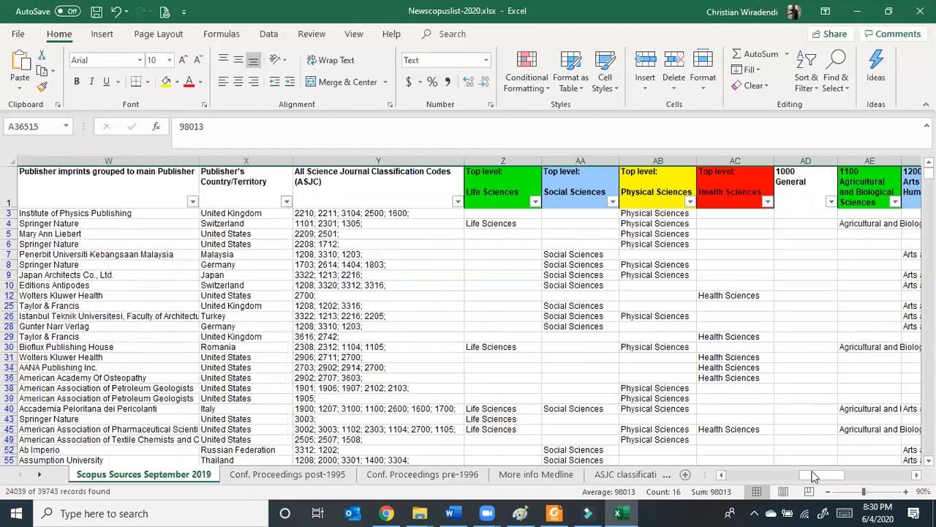
Filter the Top level: Social Sciences column to Social Sciences only, leaving out blanks.
left_click_drag(821, 474, 335, 209)
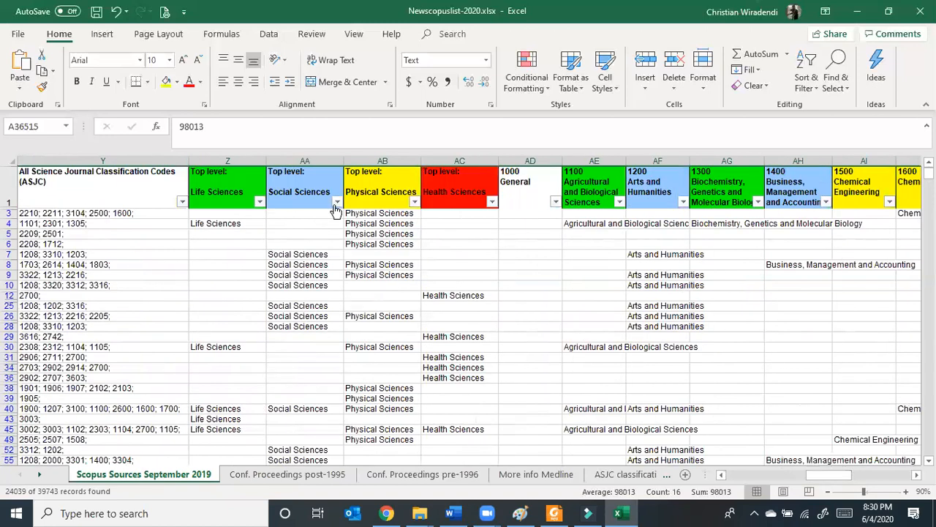
left_click(337, 202)
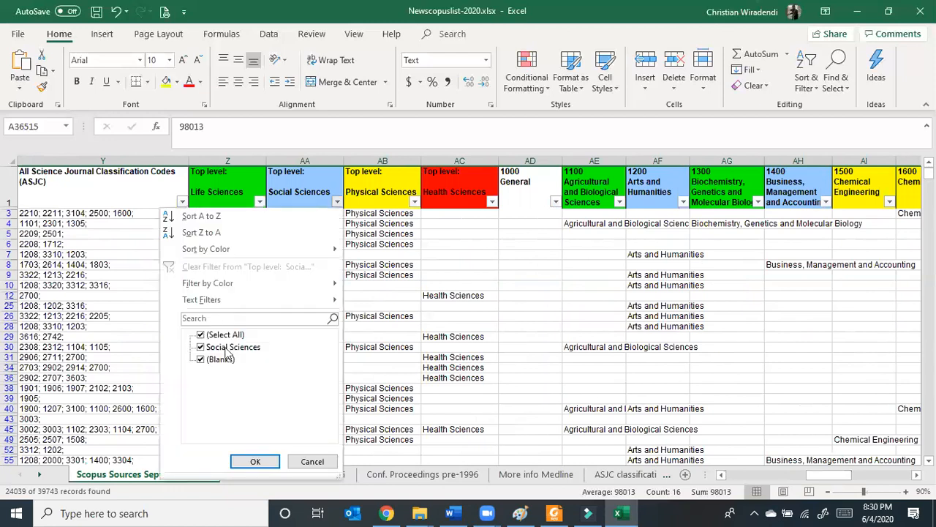
left_click(219, 334)
left_click(232, 347)
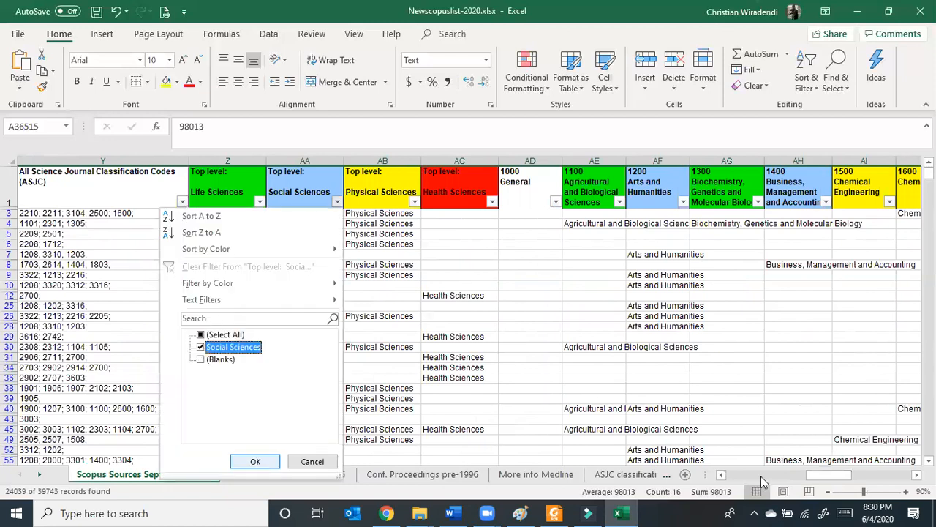
key("Return")
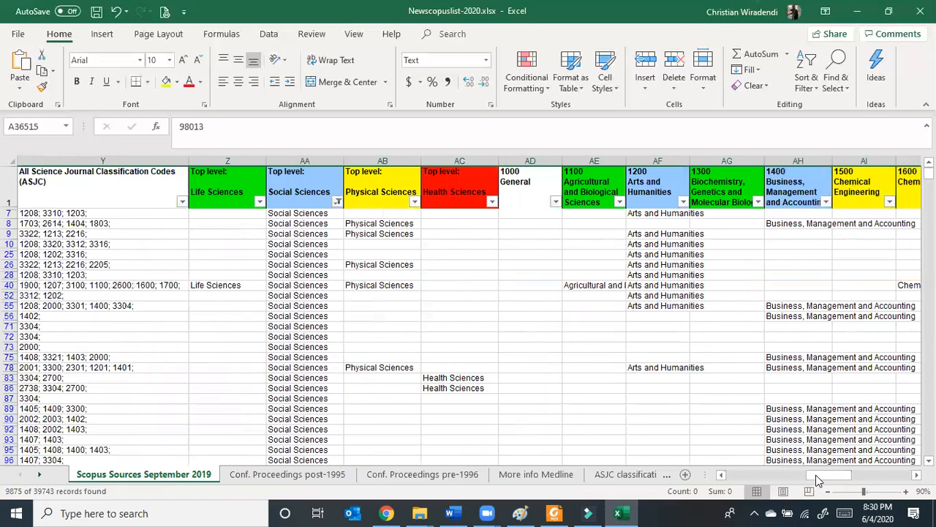
Examine the subject-area columns and the titles, coverage and languages of the filtered social science journals.
scroll(818, 474, "right", 5)
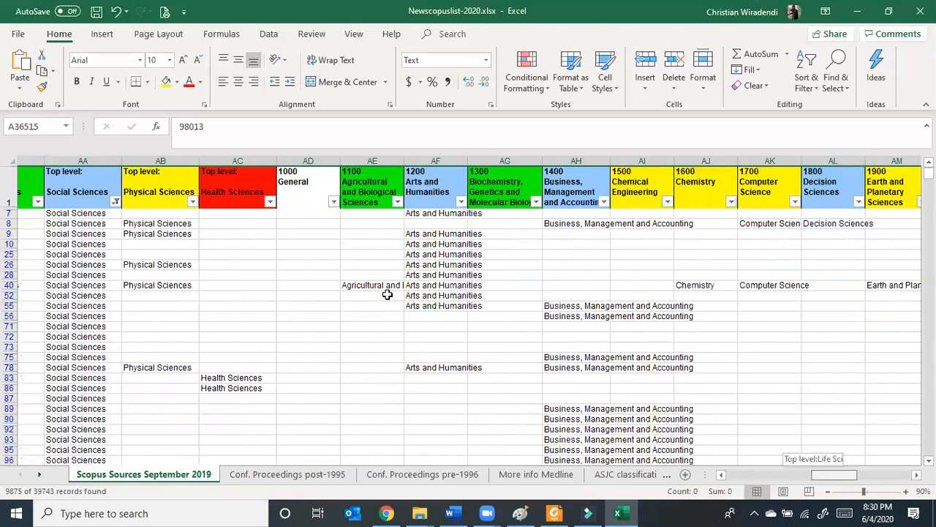
left_click(861, 473)
mouse_move(859, 473)
left_mouse_down()
mouse_move(754, 466)
mouse_move(542, 419)
left_mouse_up()
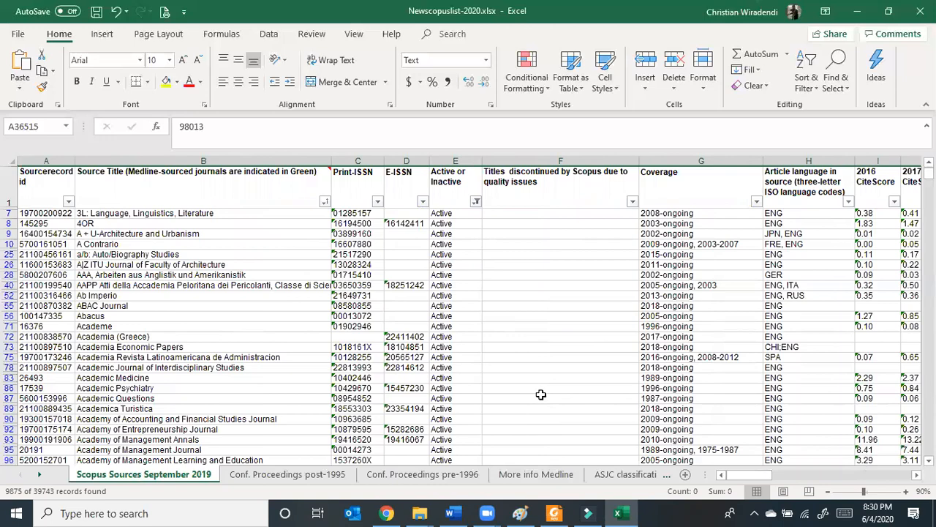
scroll(540, 393, "down", 7)
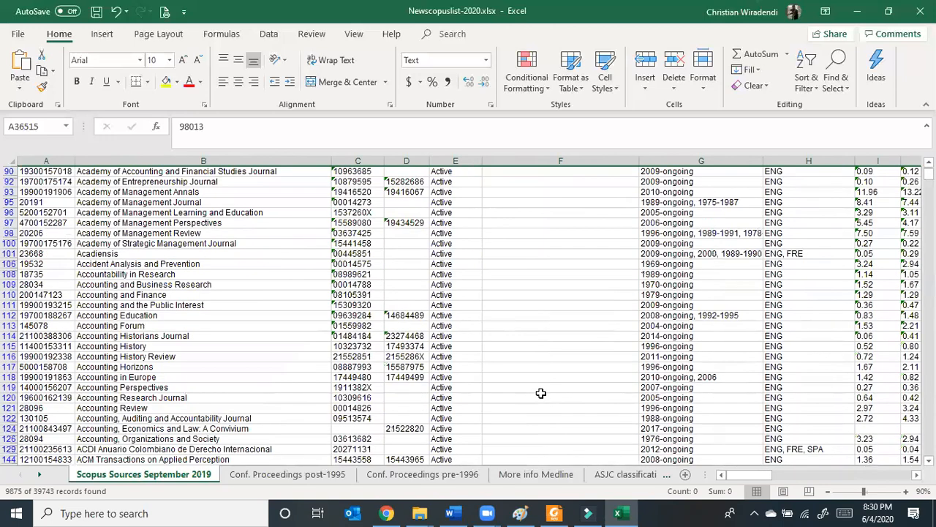
scroll(540, 392, "down", 9)
scroll(532, 397, "down", 7)
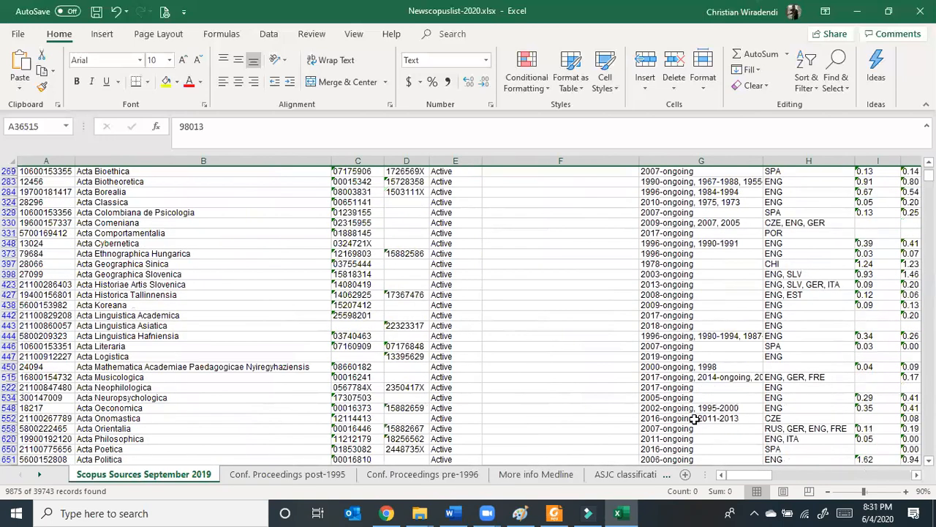
scroll(468, 314, "up", 3)
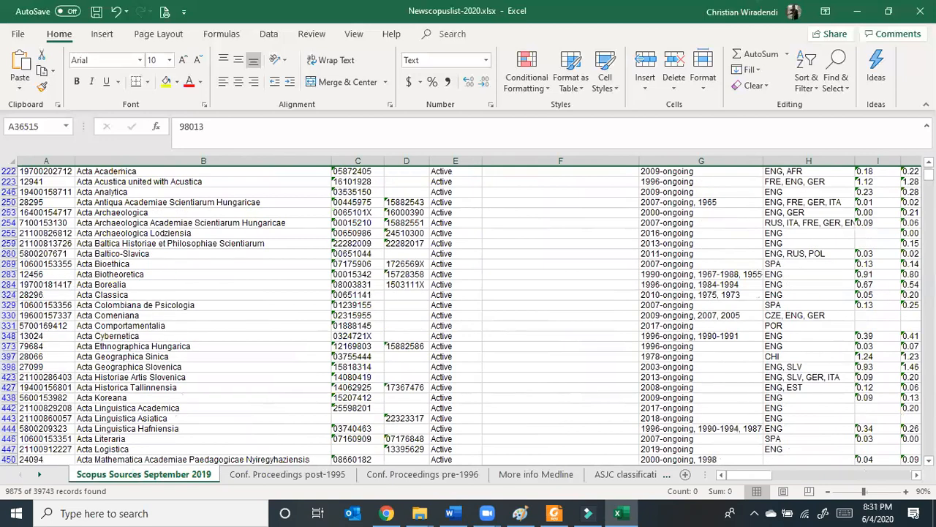
scroll(883, 248, "up", 2)
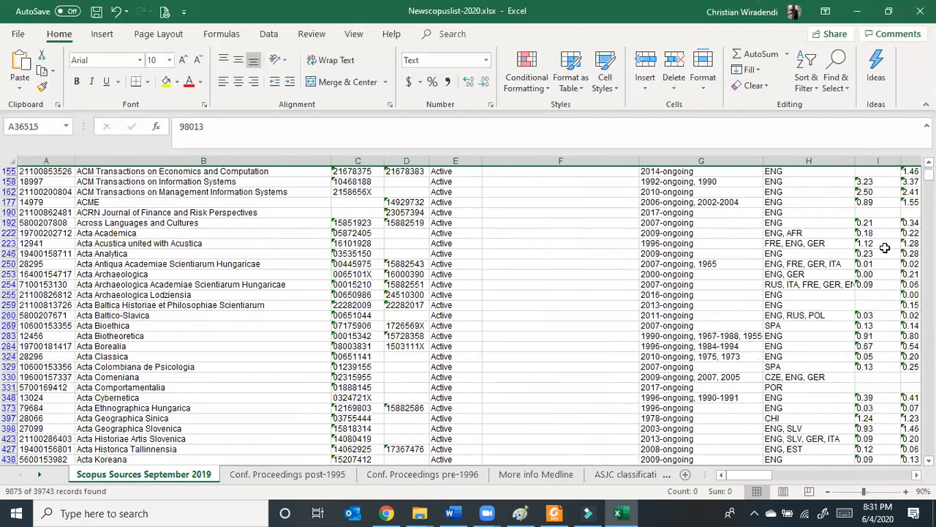
scroll(885, 248, "up", 10)
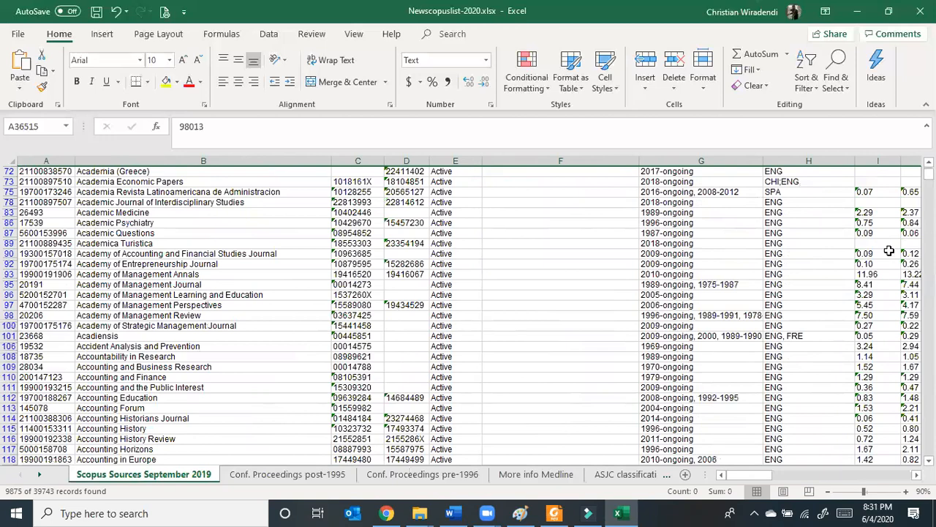
scroll(889, 251, "up", 5)
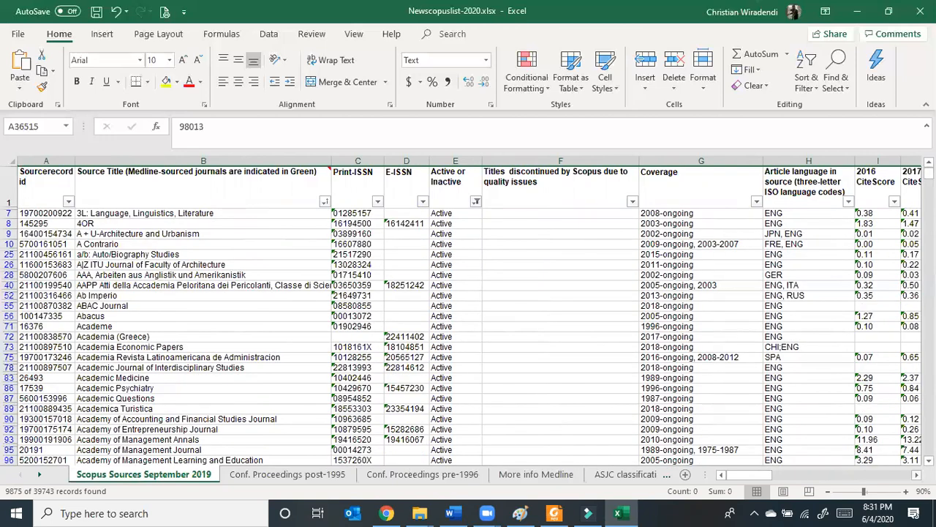
Examine the 2016, 2017 and 2018 CiteScore columns of the filtered journals, selecting the empty score cells I73:K73 for reference.
scroll(698, 210, "right", 2)
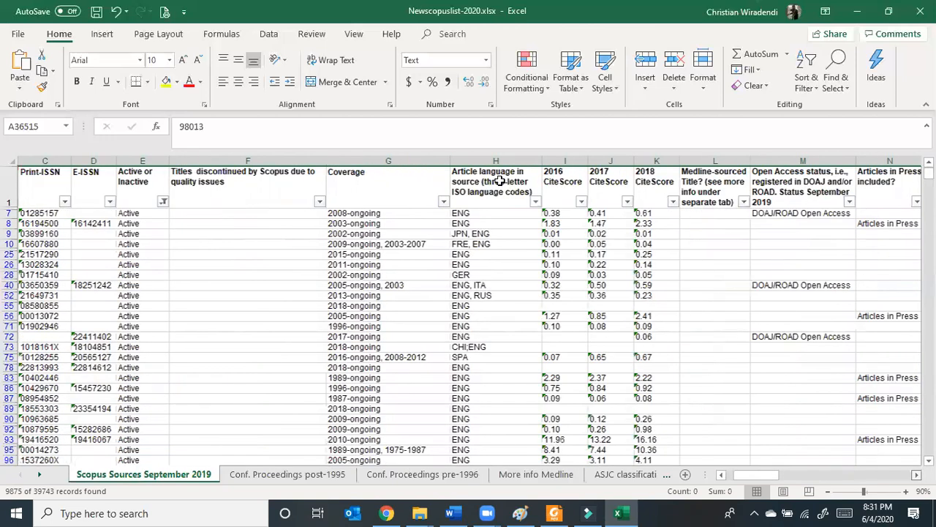
scroll(499, 181, "right", 1)
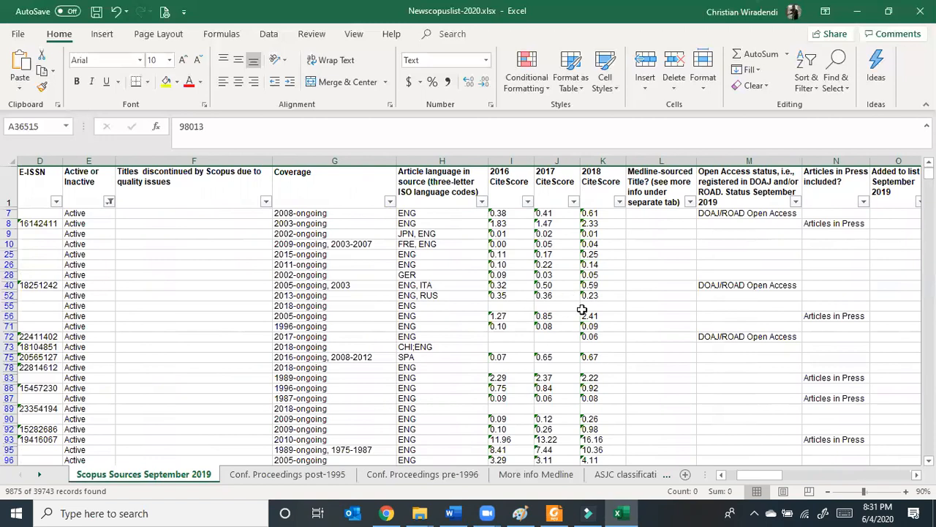
scroll(585, 315, "down", 1)
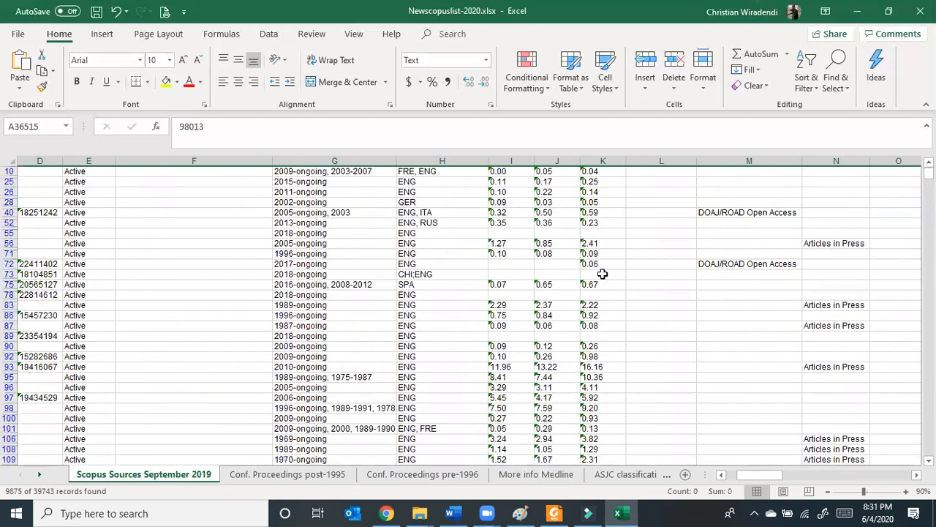
left_click_drag(602, 273, 491, 274)
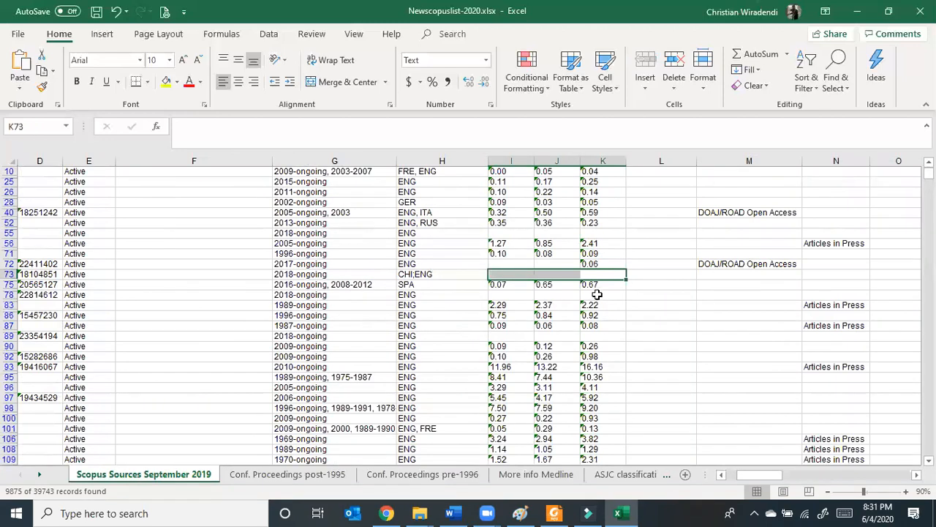
scroll(597, 294, "down", 8)
scroll(589, 324, "down", 3)
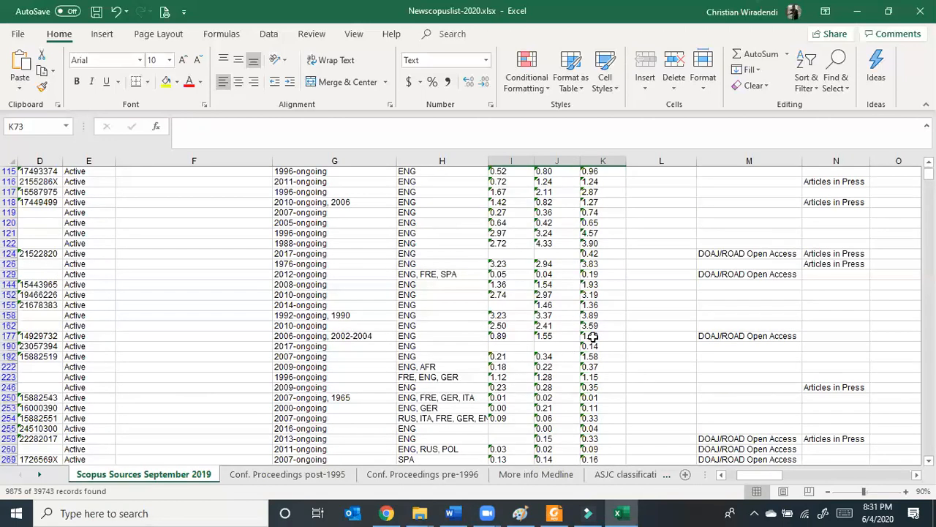
scroll(621, 300, "down", 1)
scroll(618, 296, "up", 11)
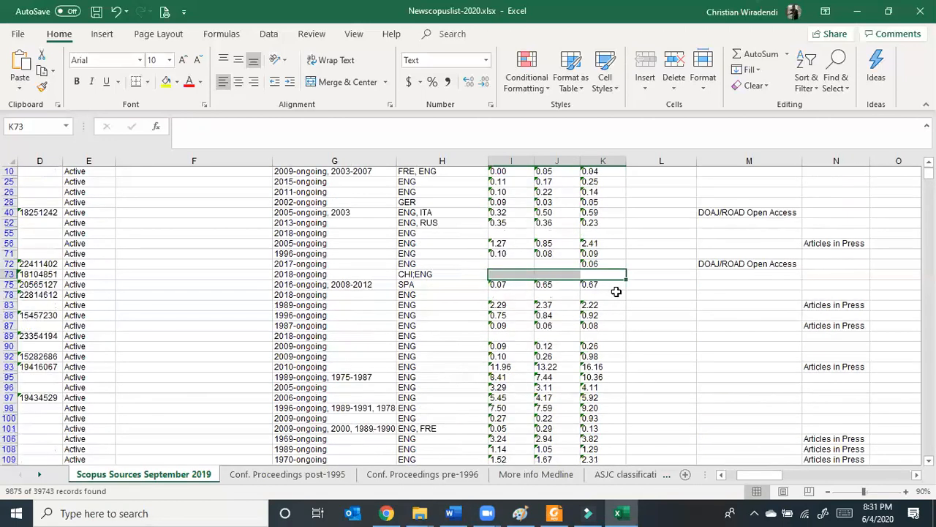
scroll(617, 292, "up", 2)
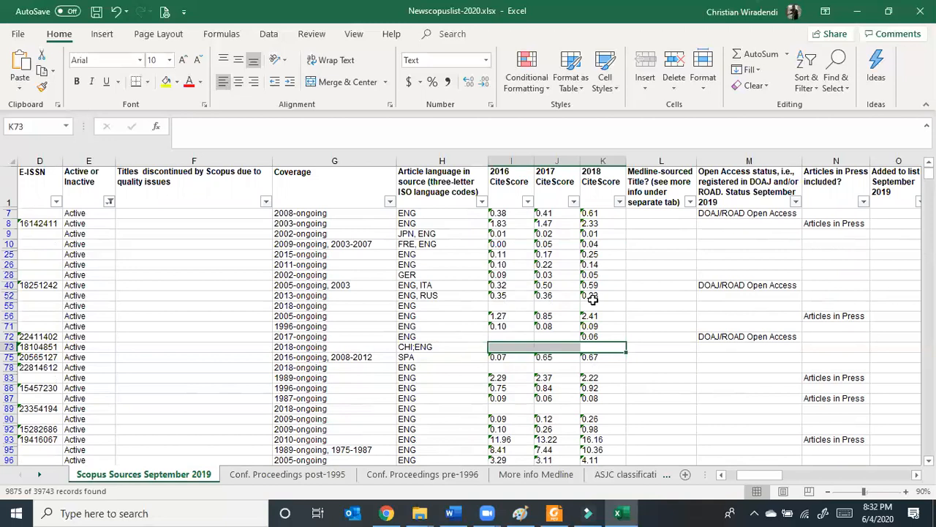
scroll(593, 299, "down", 6)
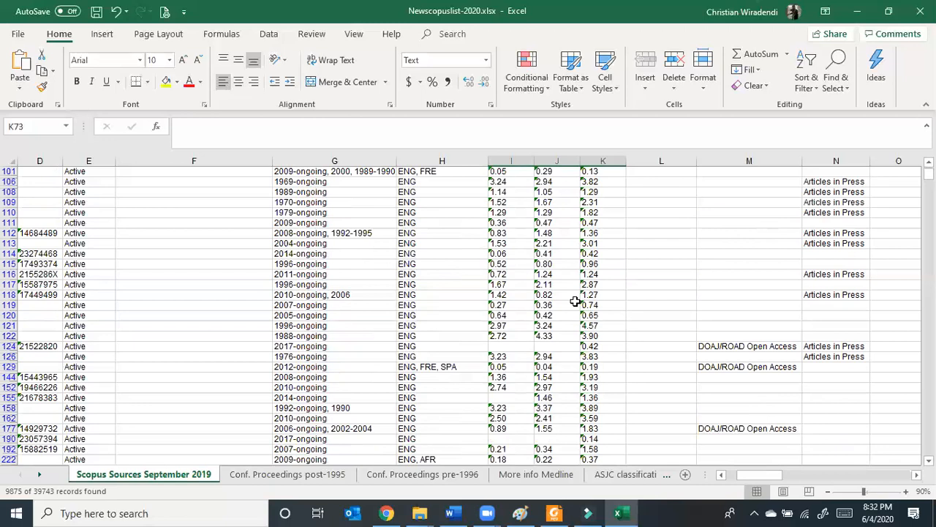
scroll(576, 302, "down", 2)
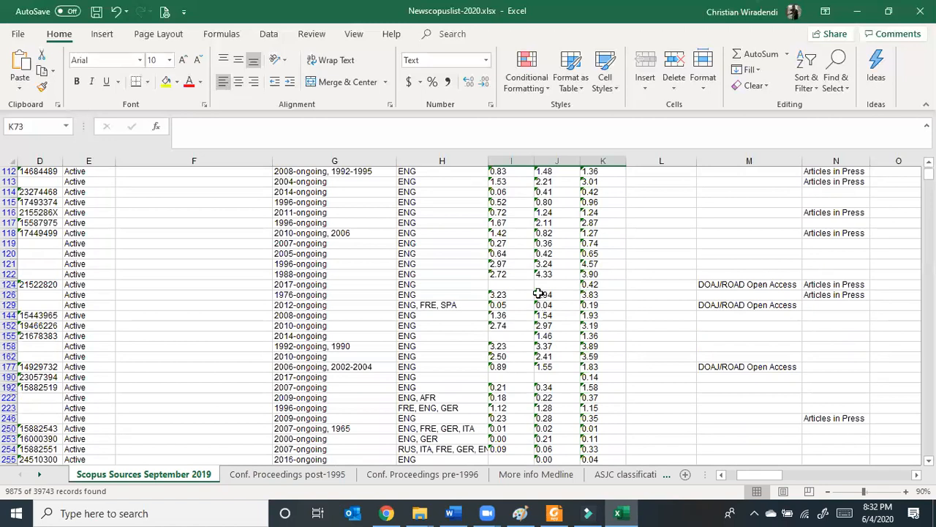
scroll(539, 293, "down", 5)
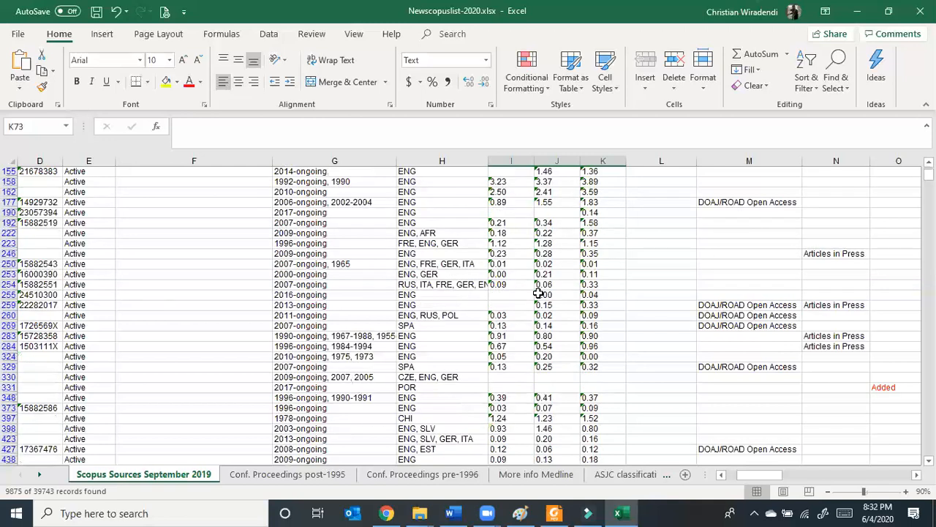
Examine more CiteScores of the filtered journals, selecting the empty score cells I330:K330, and look up the corresponding source titles.
scroll(538, 294, "down", 1)
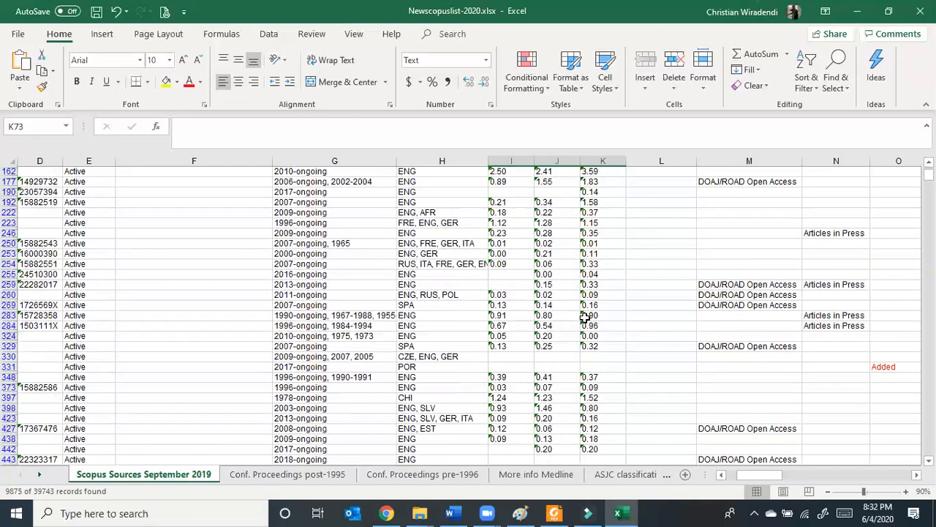
scroll(585, 317, "down", 1)
left_click_drag(587, 335, 312, 335)
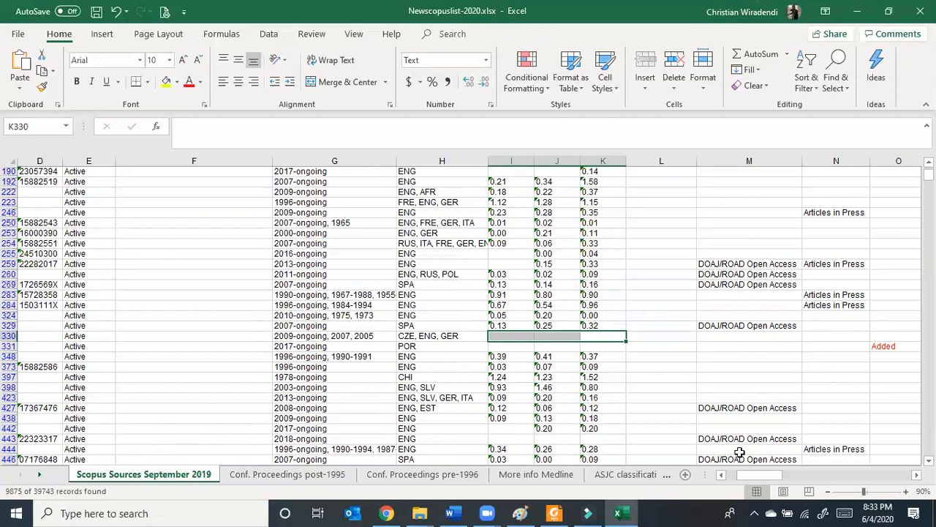
left_click_drag(754, 479, 706, 348)
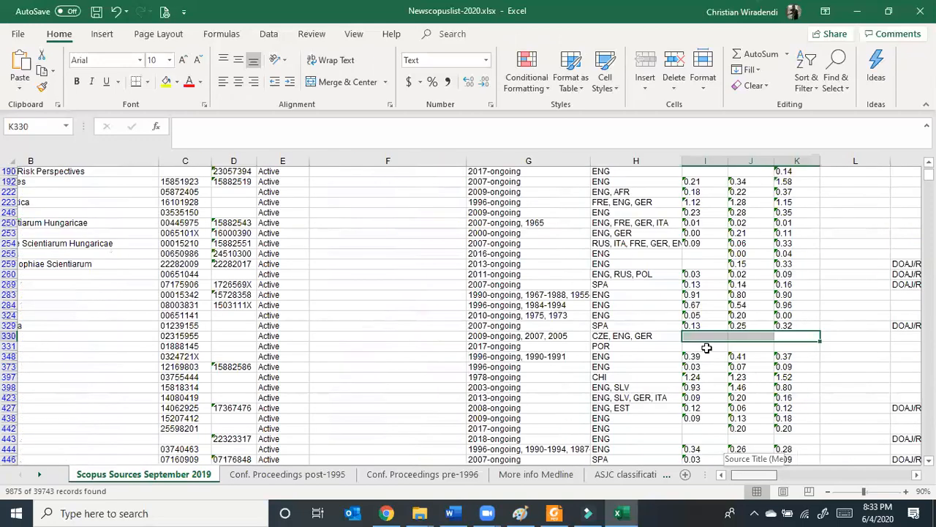
scroll(707, 349, "down", 1)
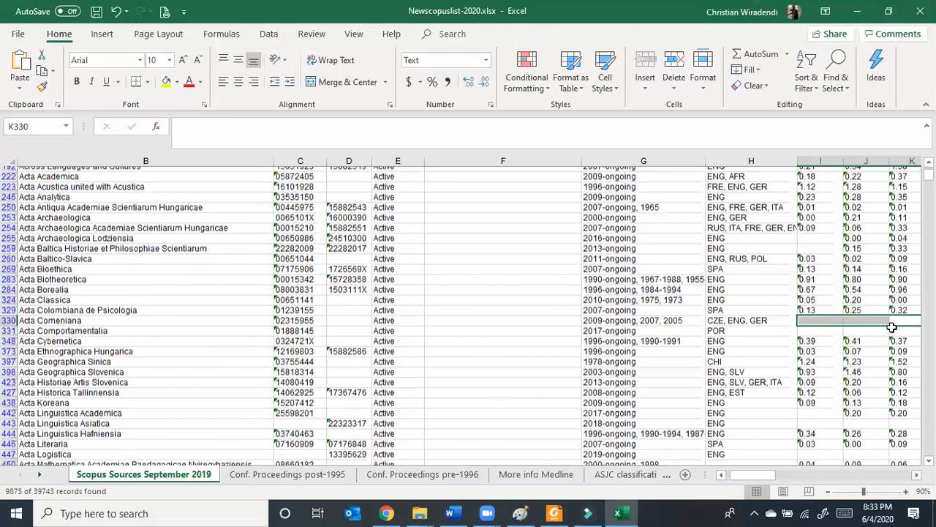
scroll(893, 327, "down", 1)
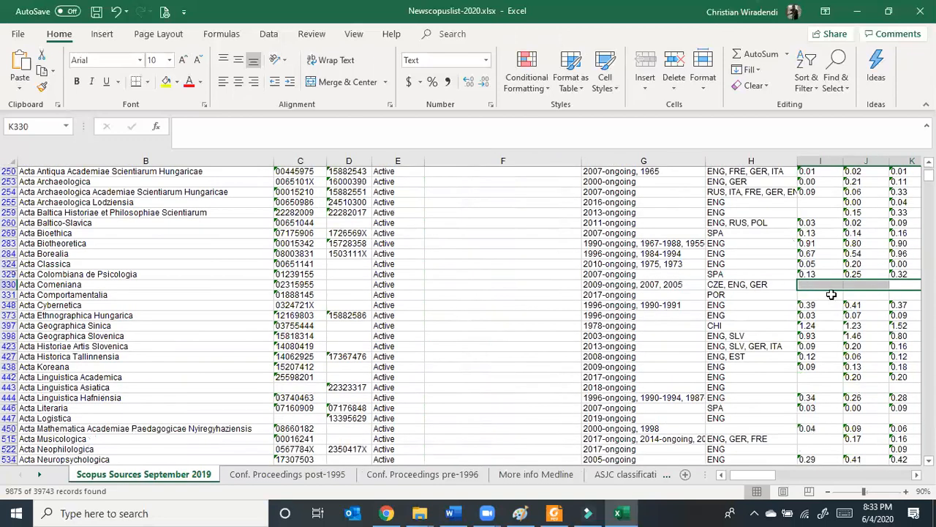
scroll(831, 293, "down", 2)
scroll(461, 315, "down", 1)
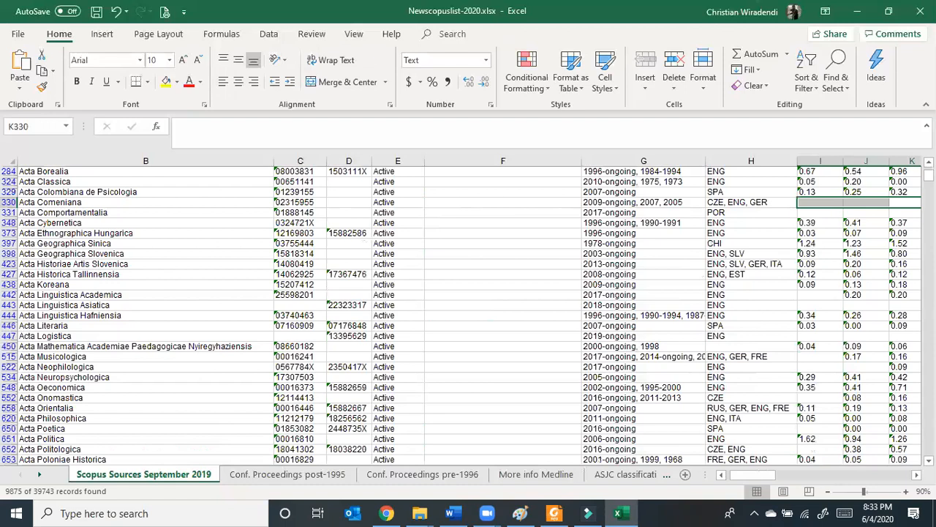
scroll(685, 233, "up", 3)
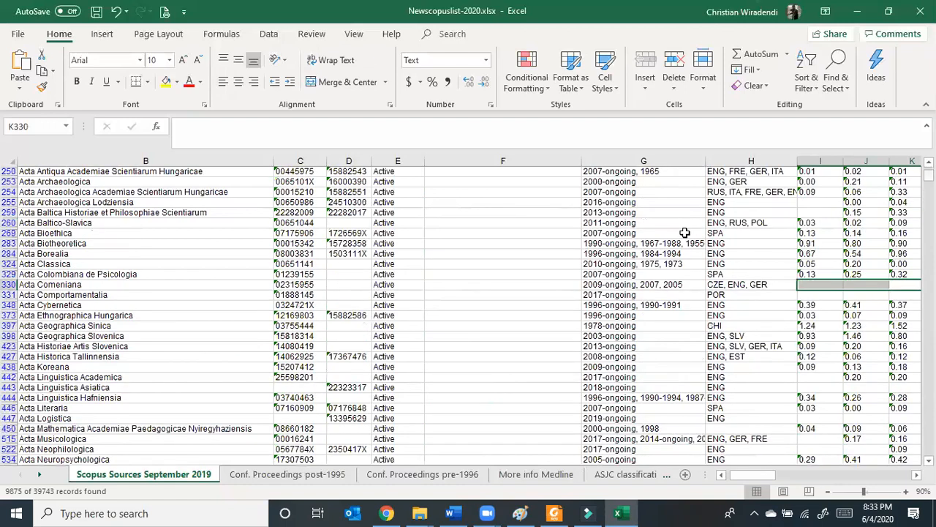
Look at the Coverage column's filter choices without applying one.
scroll(687, 219, "up", 15)
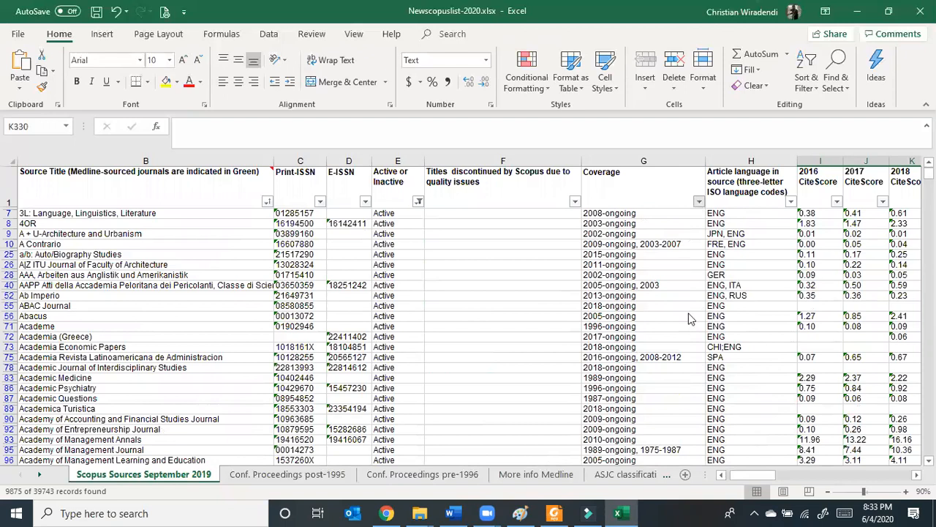
left_click(698, 202)
left_click(674, 183)
scroll(696, 280, "down", 2)
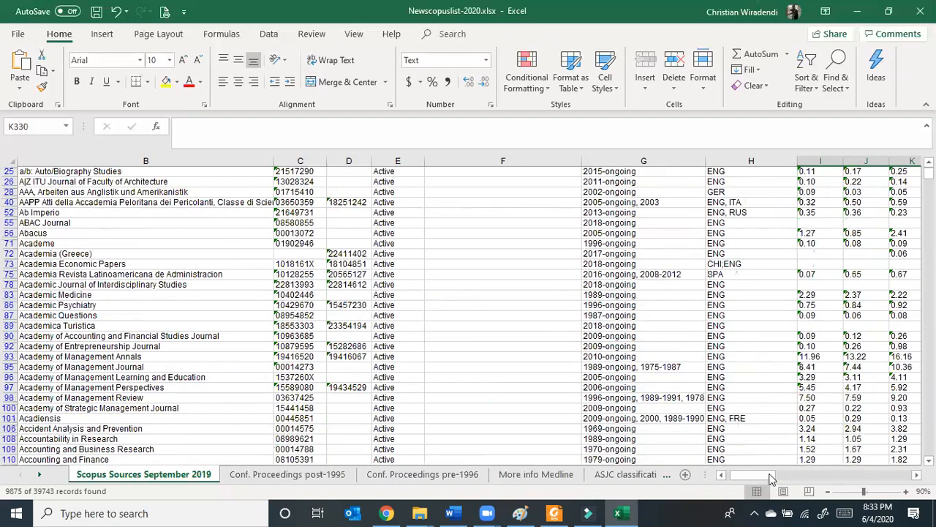
Examine the CiteScores and titles of the academy and accounting journals, selecting the Accounting Review title in B121.
scroll(769, 477, "down", 3)
scroll(742, 483, "right", 3)
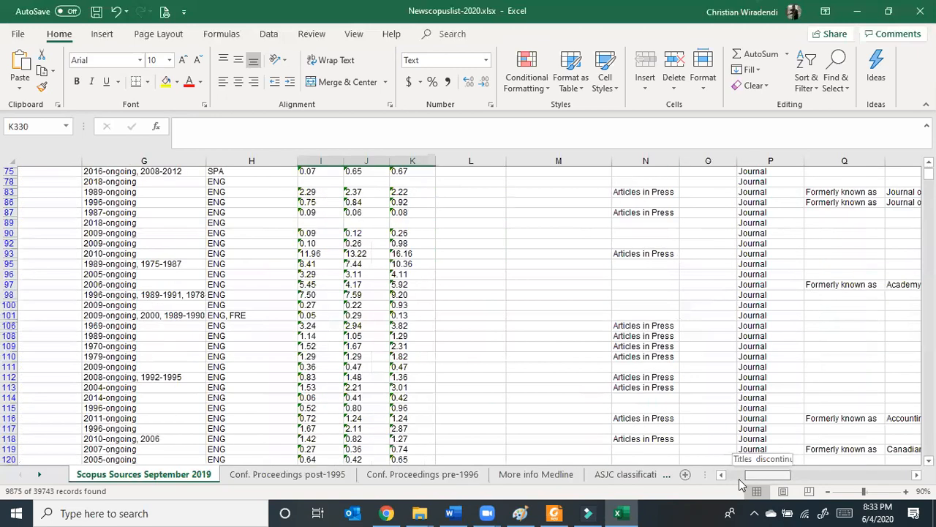
scroll(742, 482, "left", 3)
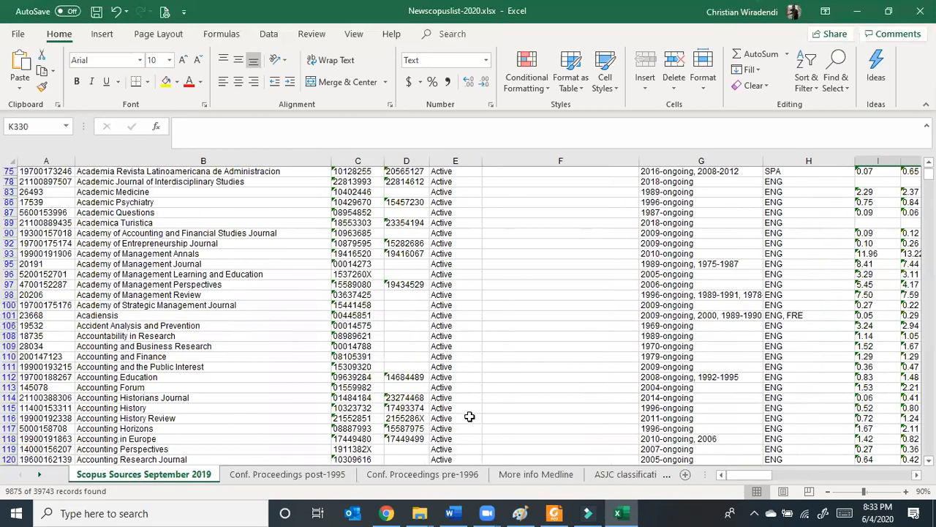
scroll(469, 416, "down", 6)
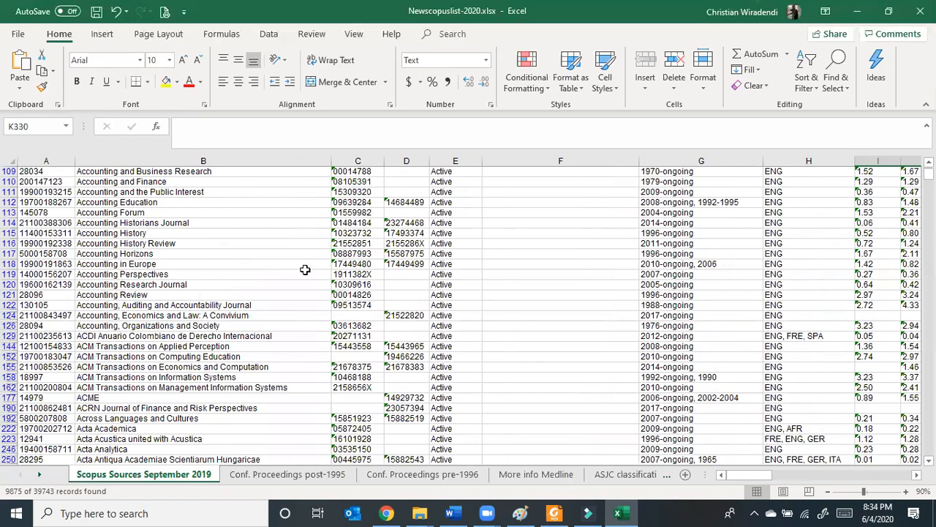
left_click(305, 294)
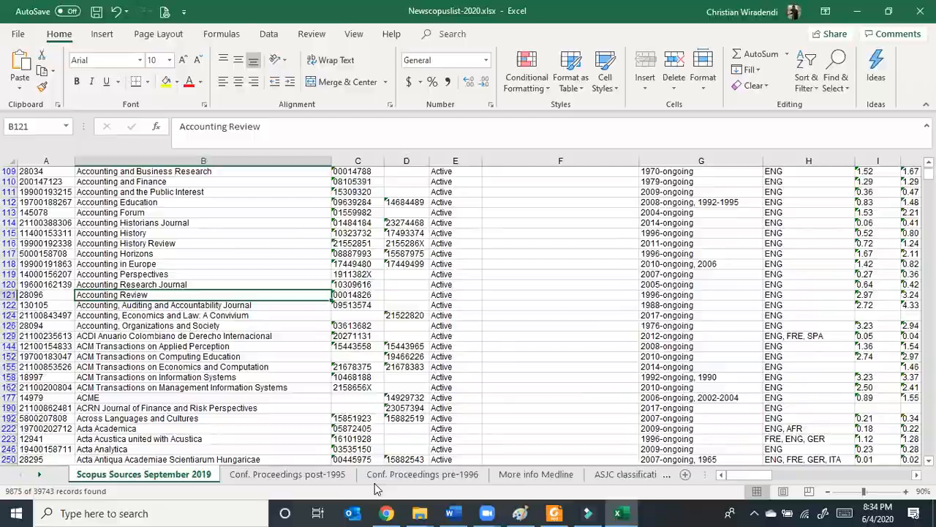
Switch to Chrome and search the Scimago Journal & Country Rank site for Social Science.
left_click(387, 513)
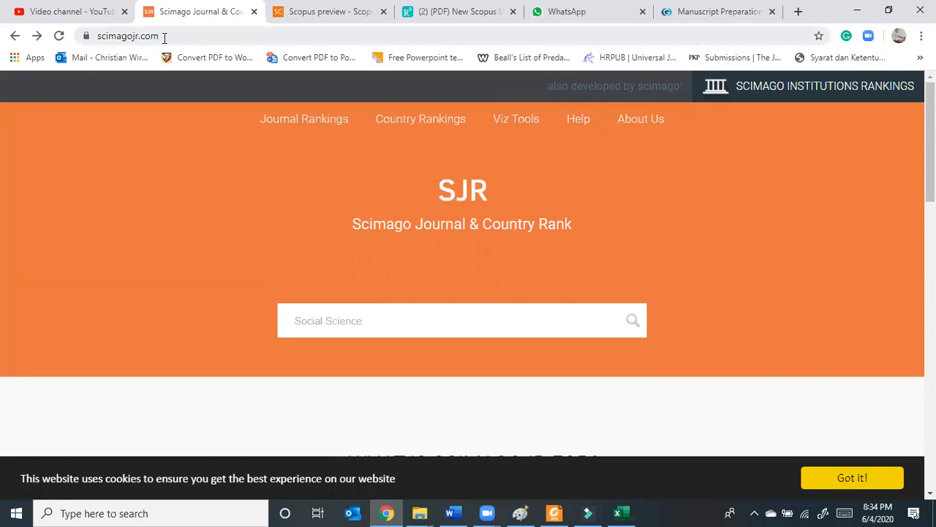
left_click(370, 320)
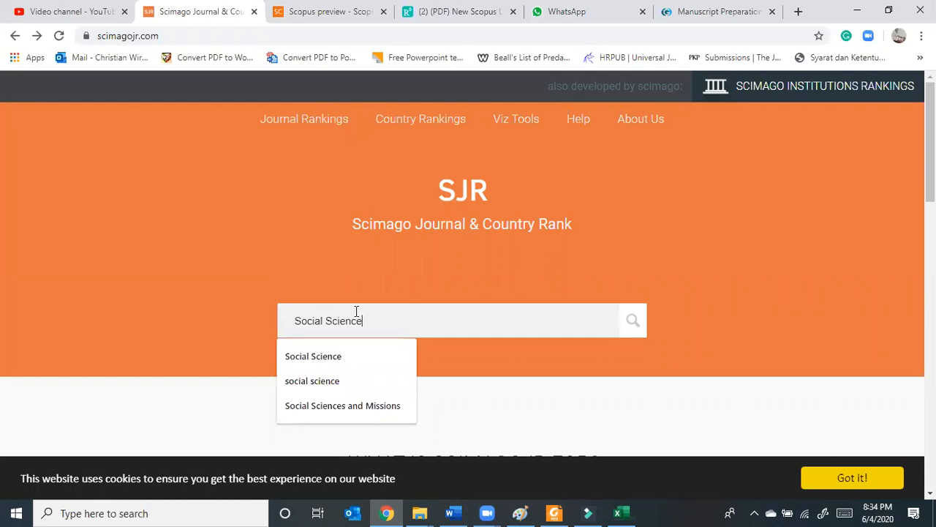
key("Return")
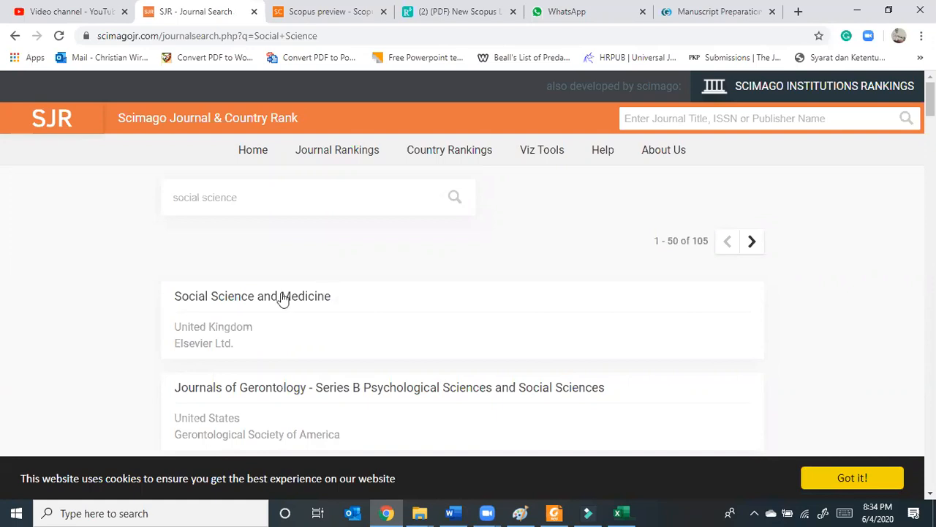
Open the Social Science and Medicine search result in a new browser tab and switch to that tab.
scroll(284, 298, "down", 1)
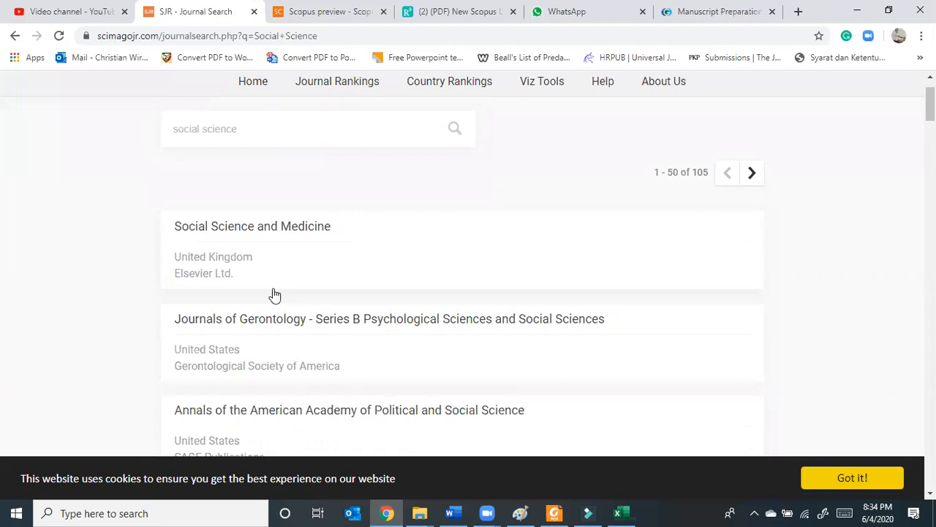
right_click(339, 242)
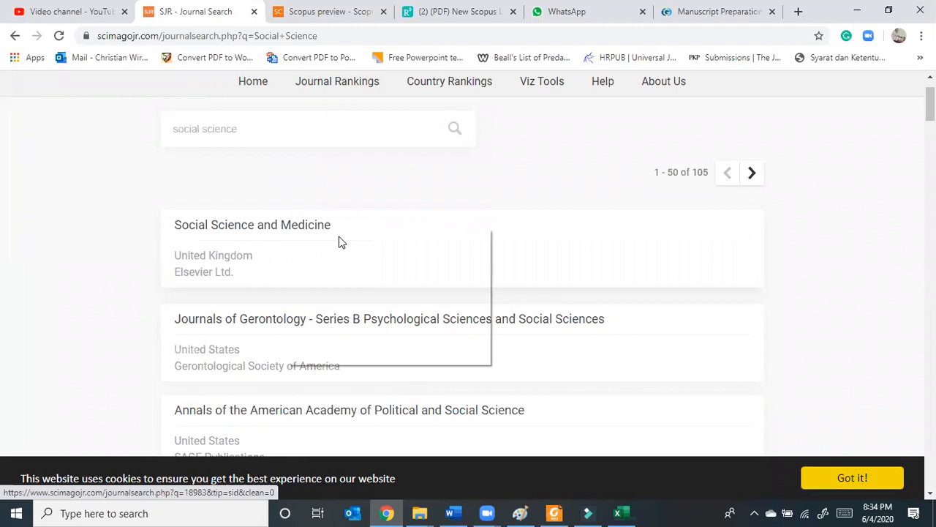
left_click(340, 244)
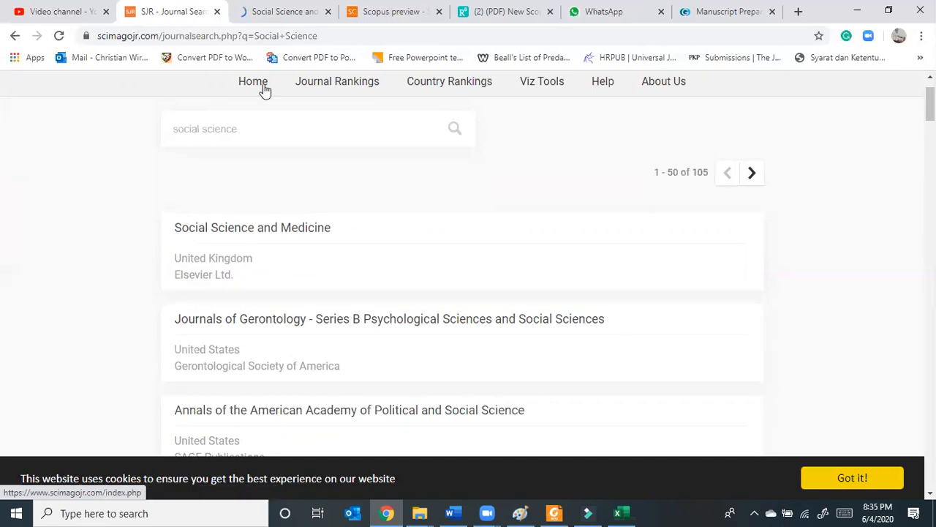
left_click(249, 15)
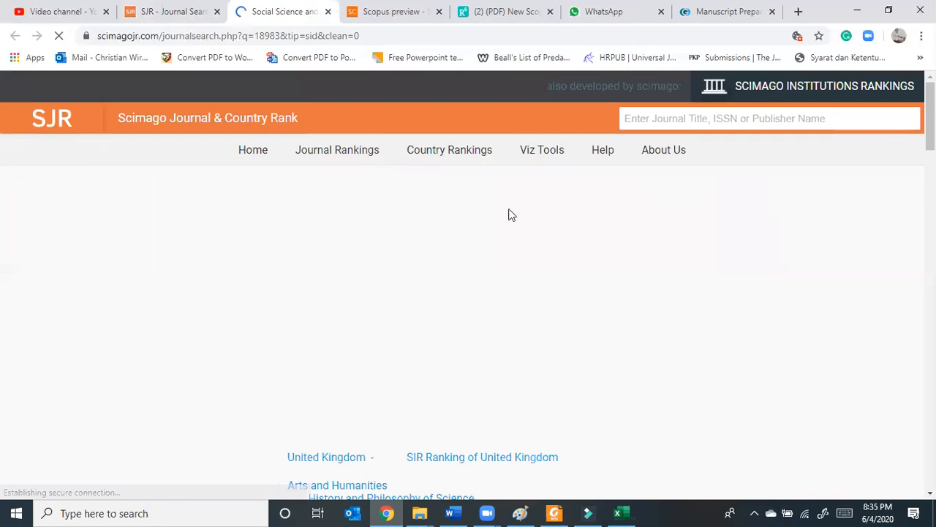
Examine the country, subject areas, publisher, ISSN, coverage and scope of Social Science and Medicine.
scroll(681, 262, "down", 4)
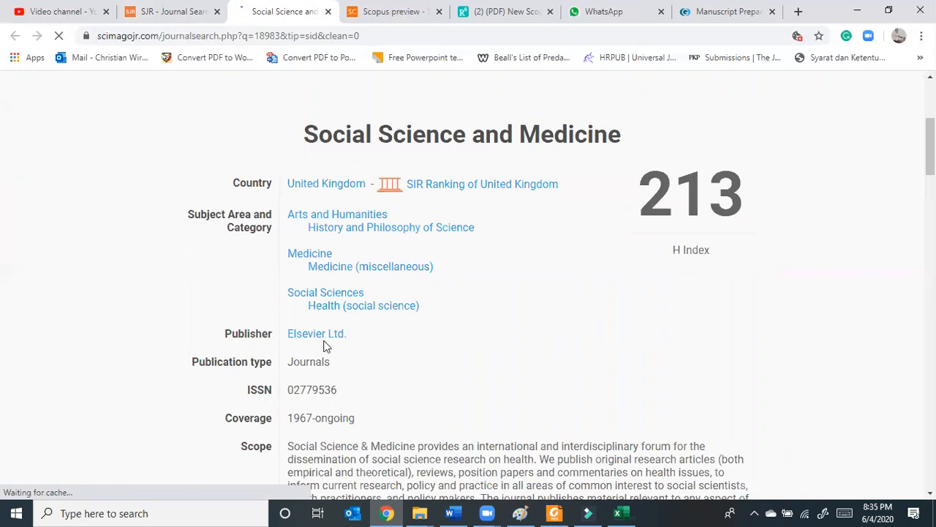
scroll(324, 345, "down", 2)
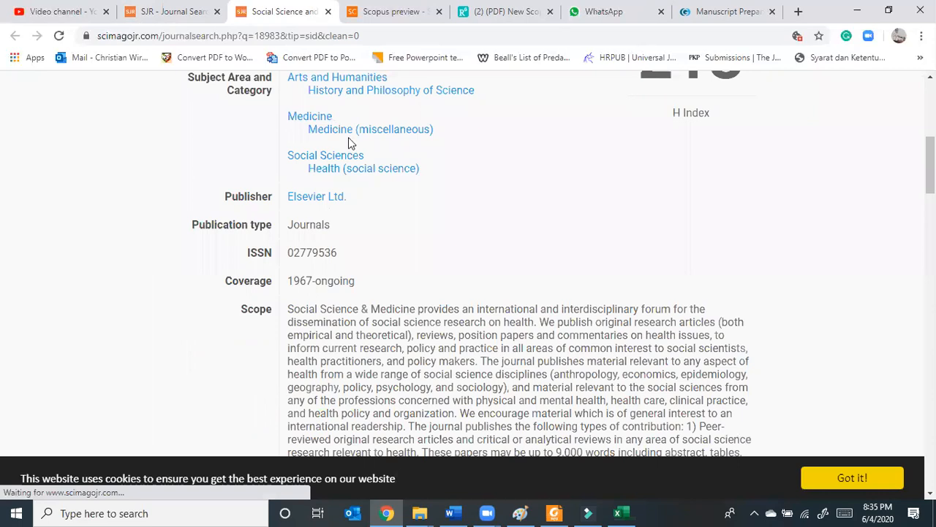
scroll(618, 288, "down", 1)
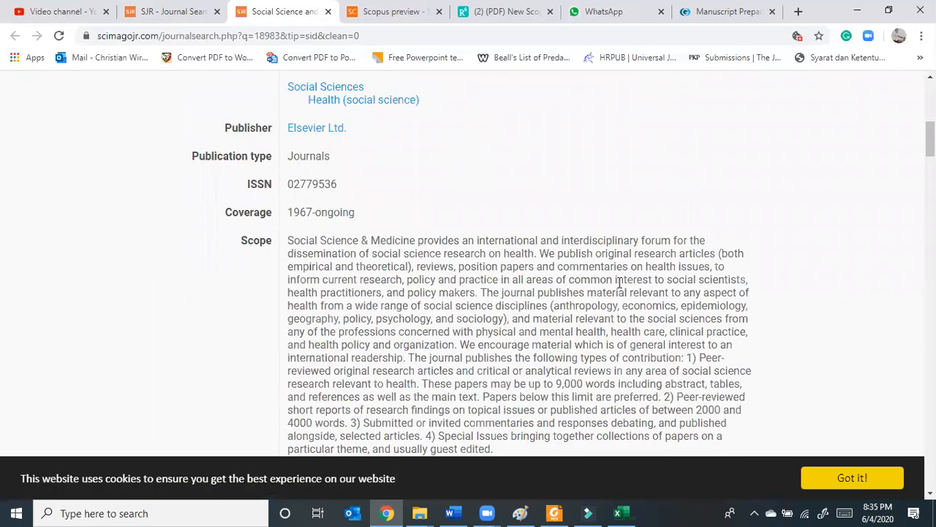
scroll(618, 282, "up", 1)
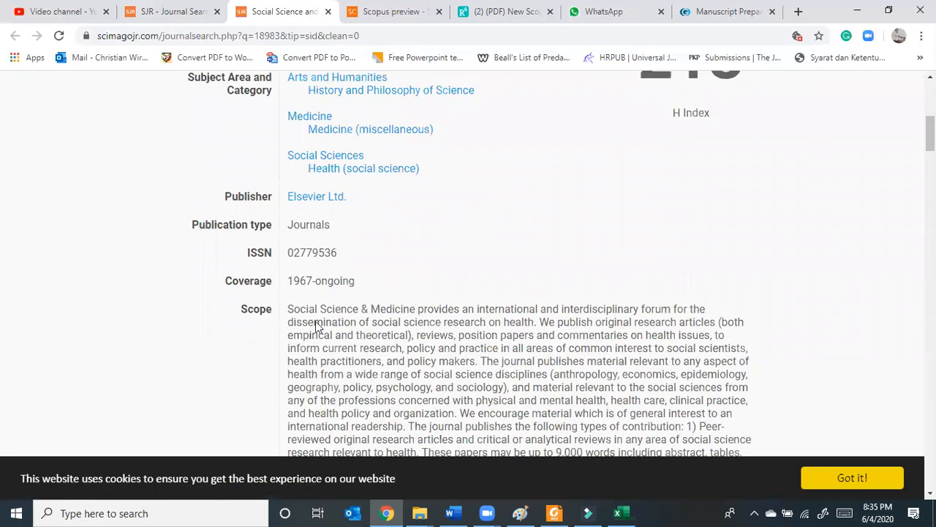
scroll(317, 327, "up", 2)
Switch to the Excel source list and look across its columns toward the publisher details and back to the titles.
left_click(622, 512)
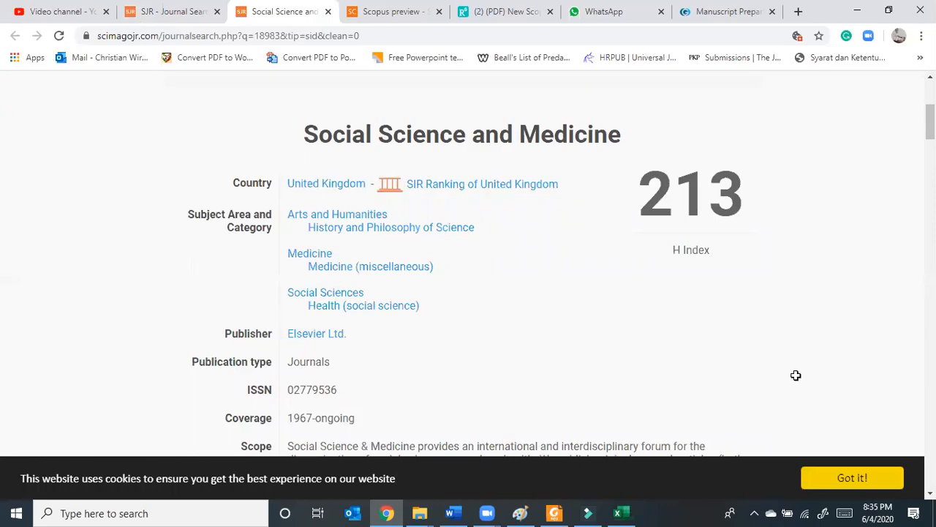
left_click(859, 474)
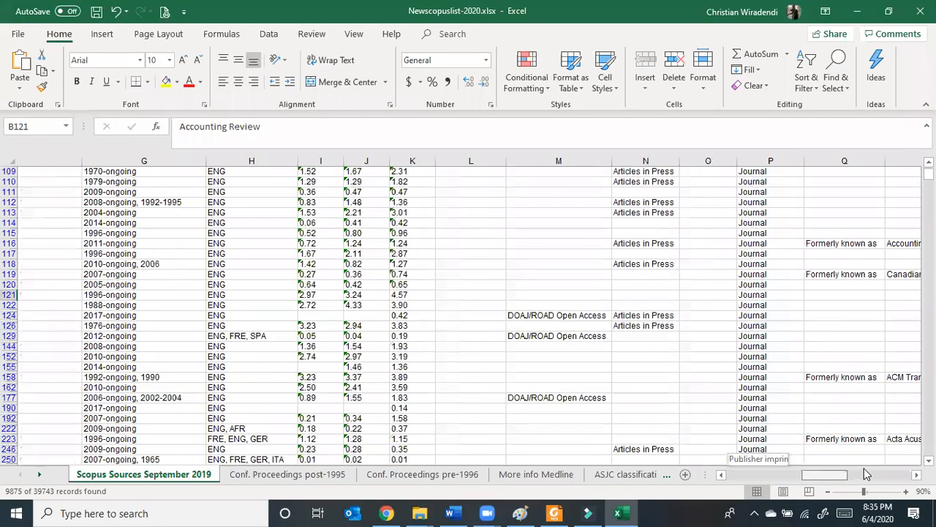
left_click_drag(841, 476, 779, 478)
left_click_drag(702, 492, 554, 512)
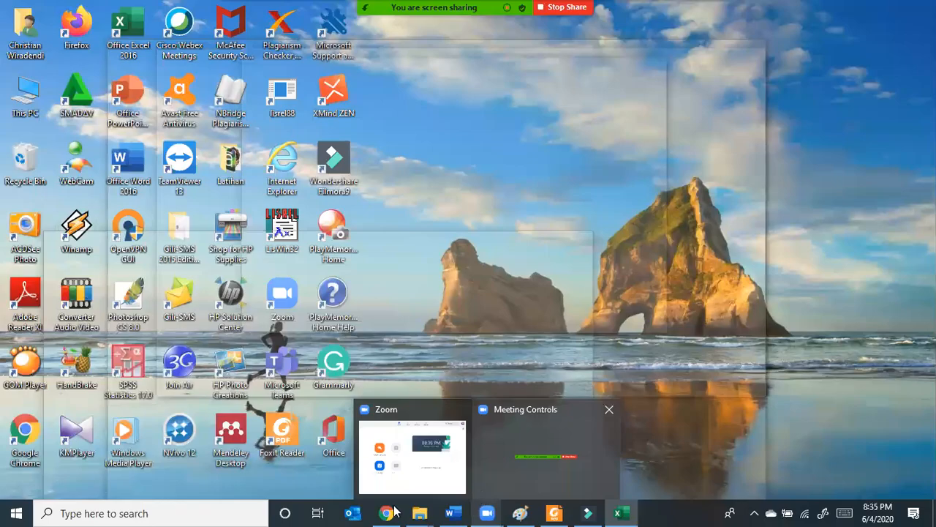
Switch back to Chrome and examine the quartiles, SJR, citation and collaboration charts of Social Science and Medicine.
mouse_move(388, 510)
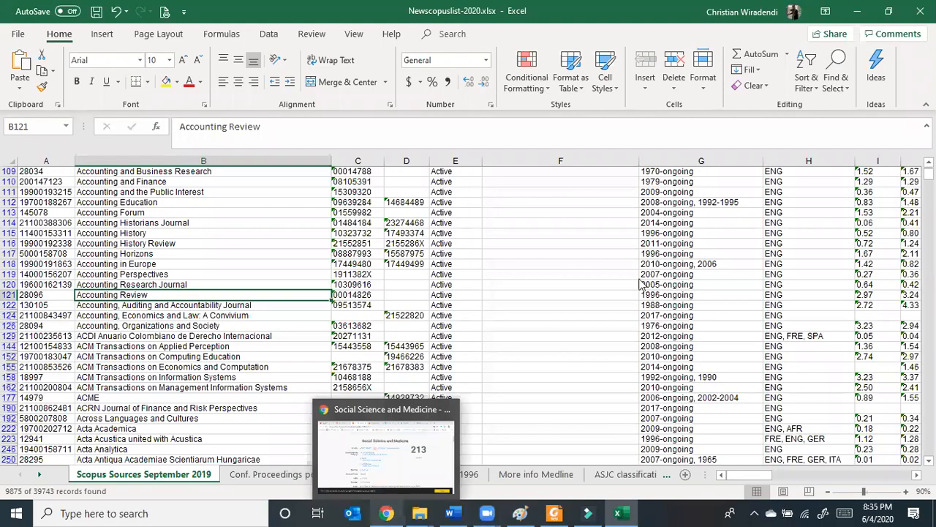
left_click(388, 498)
scroll(639, 287, "down", 5)
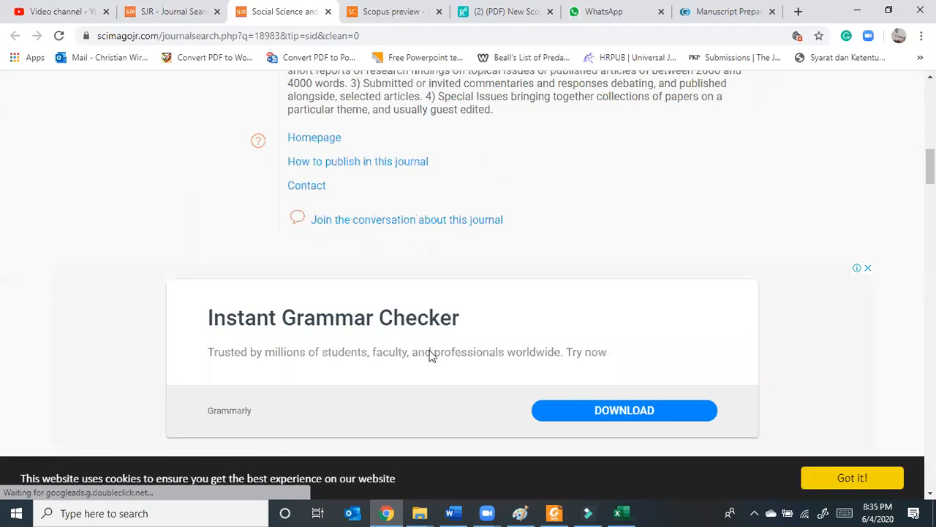
scroll(431, 356, "up", 3)
scroll(529, 303, "down", 3)
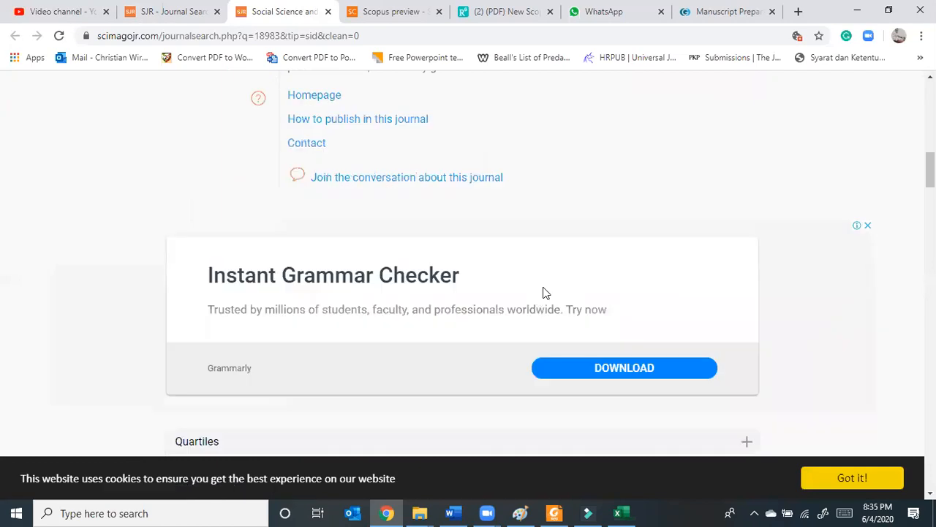
scroll(541, 296, "down", 4)
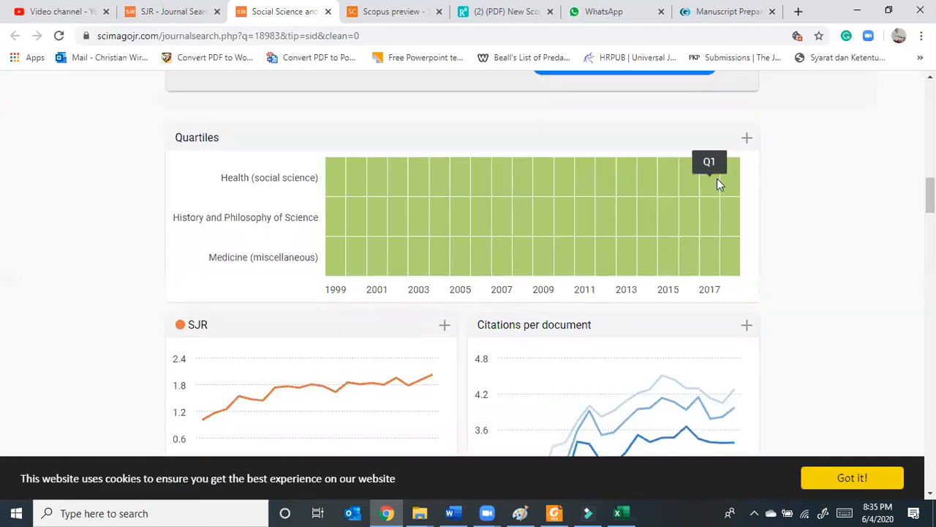
scroll(717, 182, "down", 2)
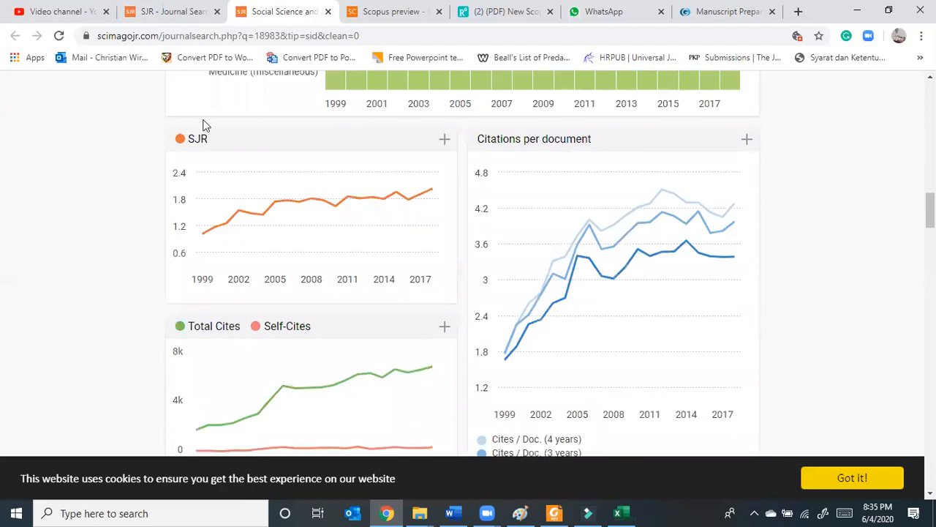
scroll(198, 143, "down", 5)
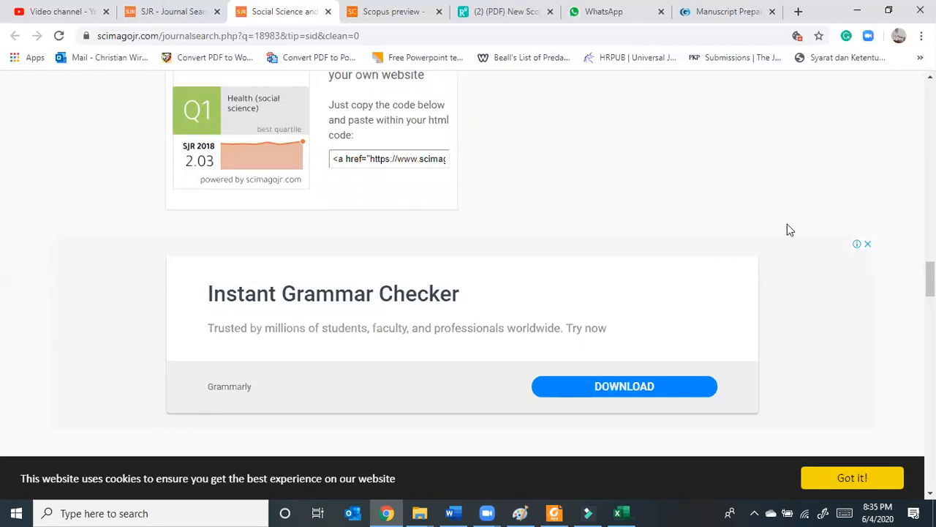
scroll(787, 228, "up", 3)
scroll(788, 226, "up", 3)
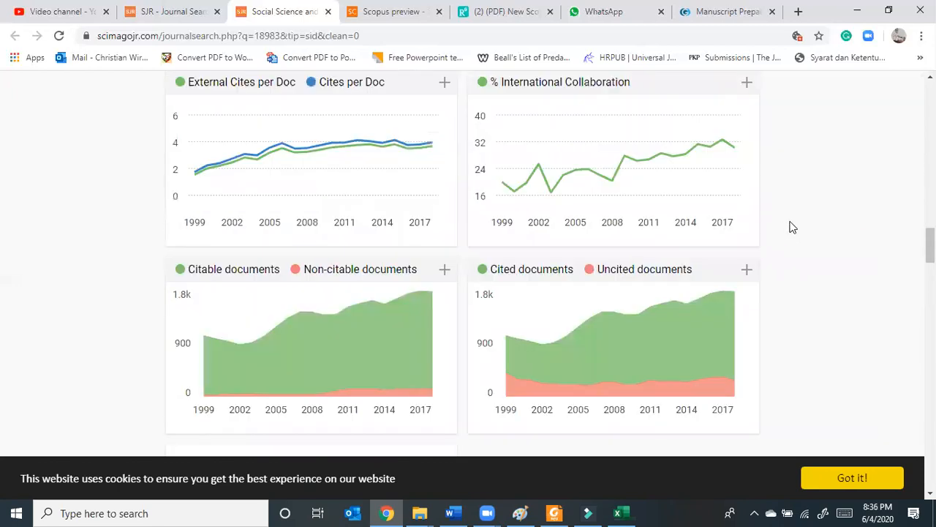
scroll(794, 223, "up", 2)
scroll(796, 222, "up", 3)
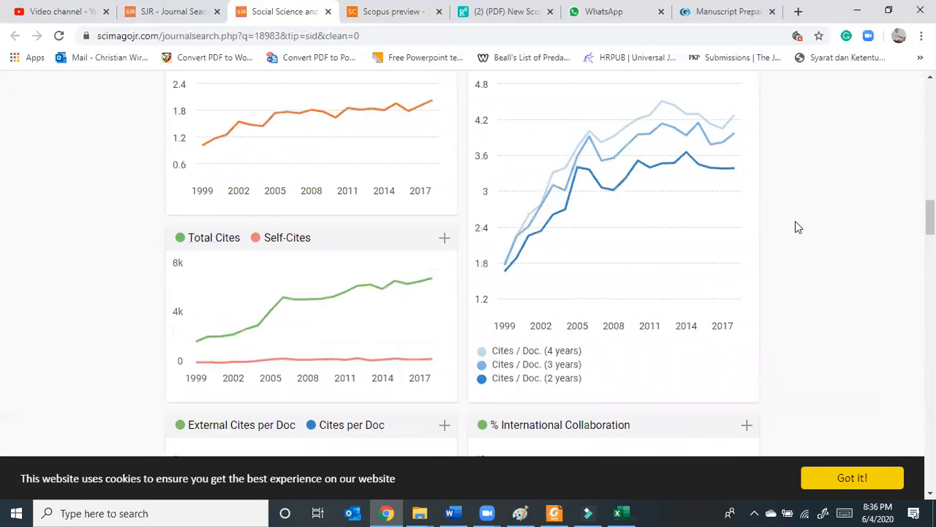
Return to the Scimago social science search results, look through the first page of journals and open the second page.
scroll(795, 221, "up", 2)
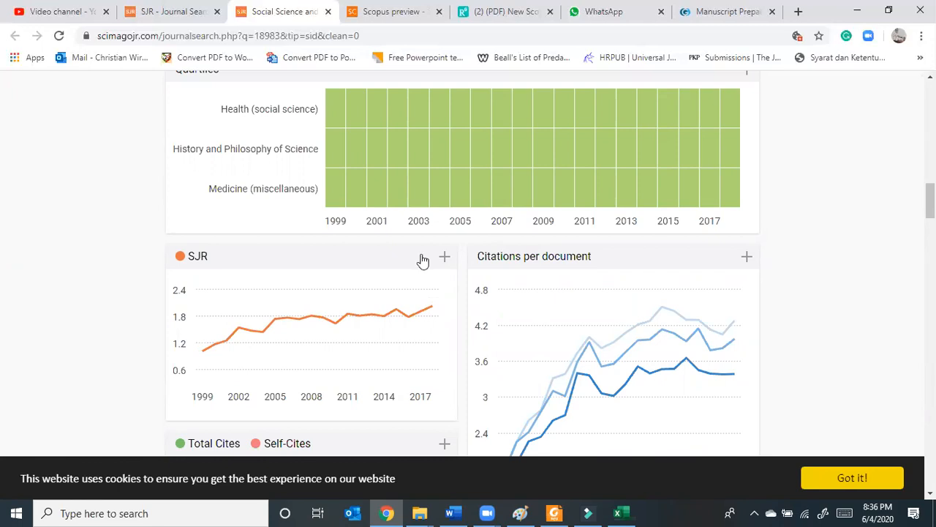
key("ctrl+shift+Tab")
scroll(740, 341, "down", 5)
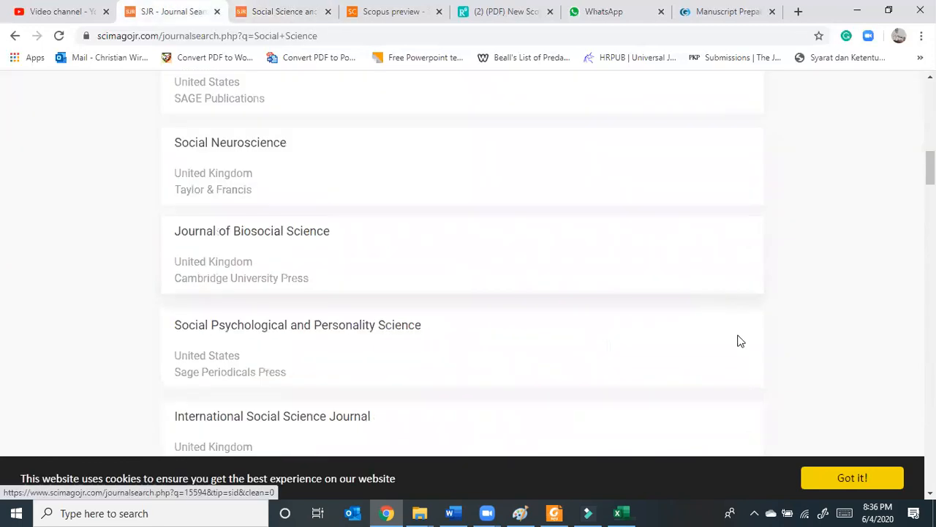
scroll(740, 340, "down", 5)
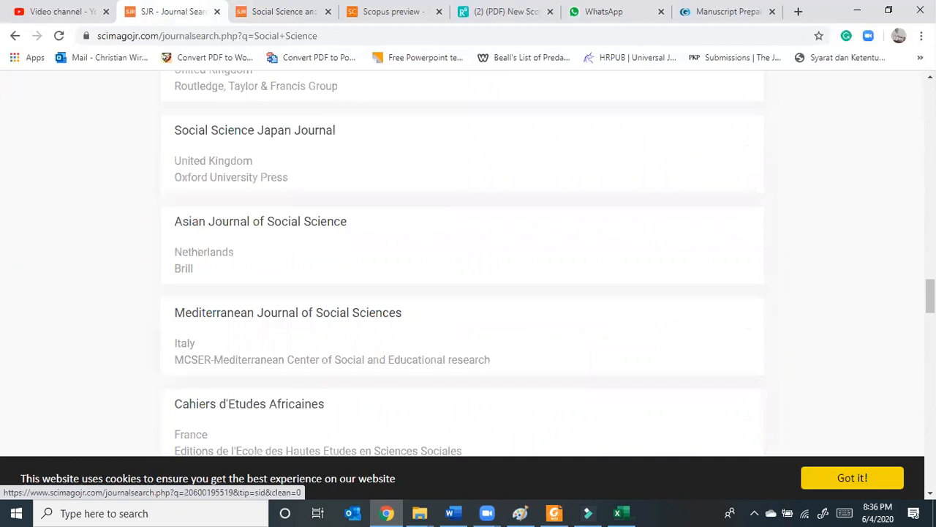
scroll(759, 380, "down", 10)
scroll(759, 380, "up", 5)
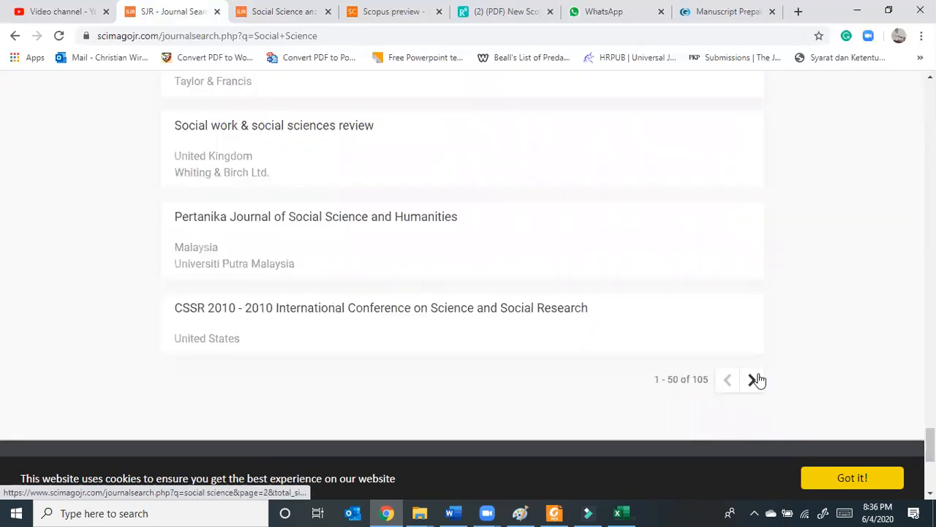
left_click(754, 380)
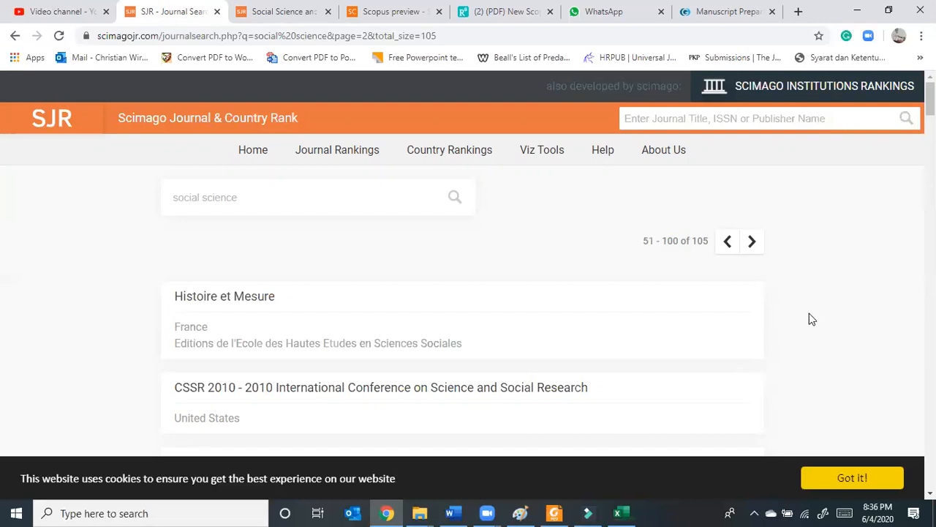
Look through the journals, countries and publishers on the second page of the social science results.
scroll(810, 317, "down", 5)
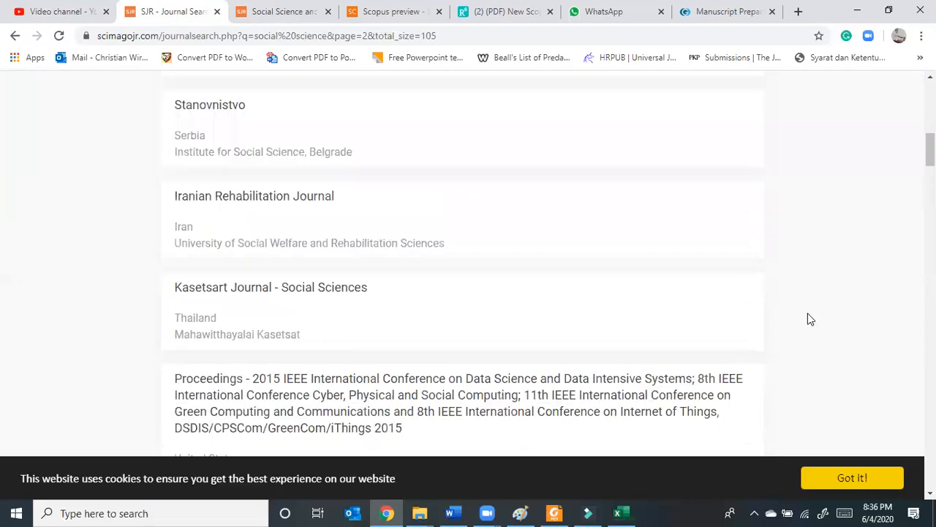
scroll(809, 319, "down", 6)
scroll(807, 319, "down", 4)
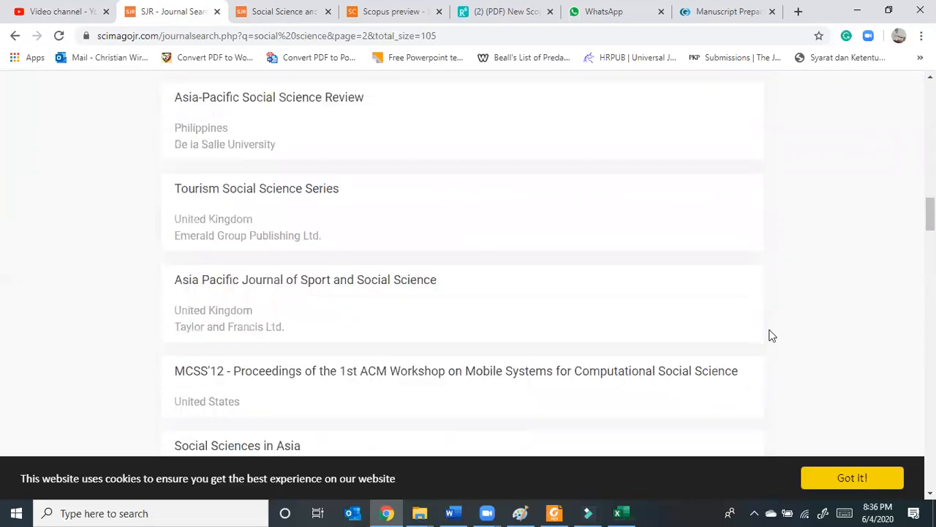
scroll(769, 334, "down", 5)
Switch to the Excel source list, browse further down its journal titles, and switch back to Chrome.
left_click(618, 513)
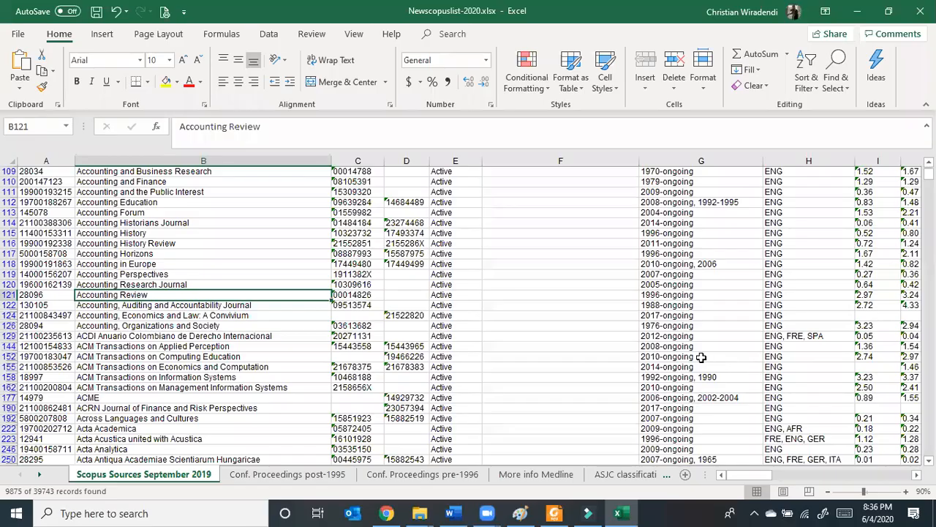
scroll(700, 357, "down", 5)
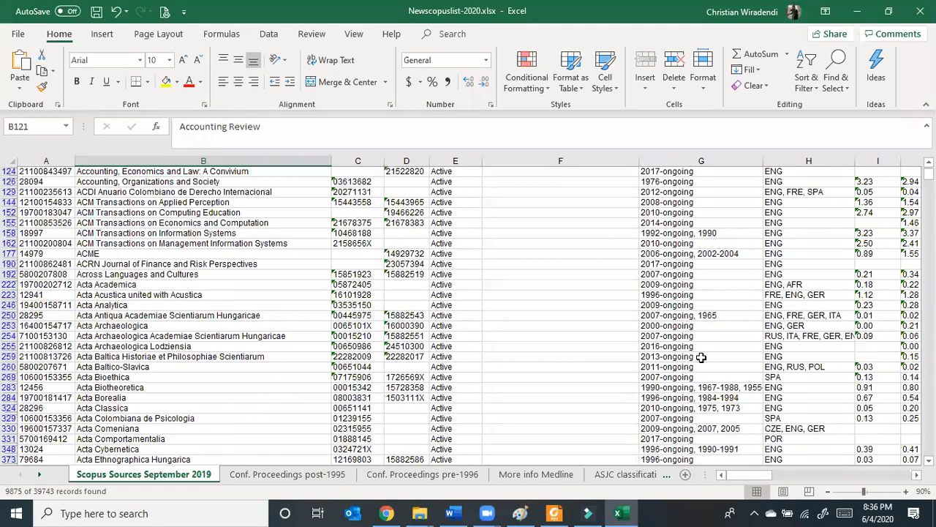
scroll(701, 357, "down", 5)
scroll(680, 391, "down", 2)
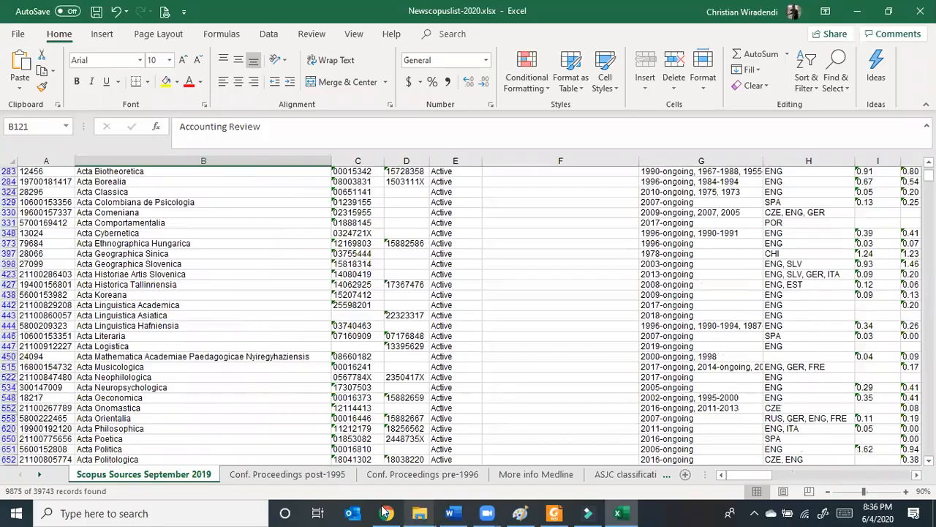
left_click(384, 512)
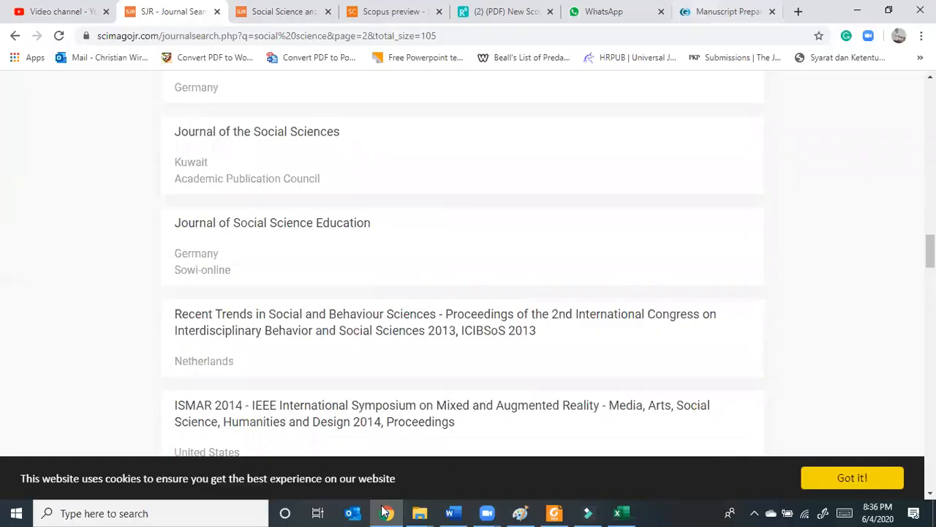
Check the Humanities & Social Sciences Reviews manuscript preparation page for the journal's eISSN, going back to Scimago while it loads.
left_click(727, 12)
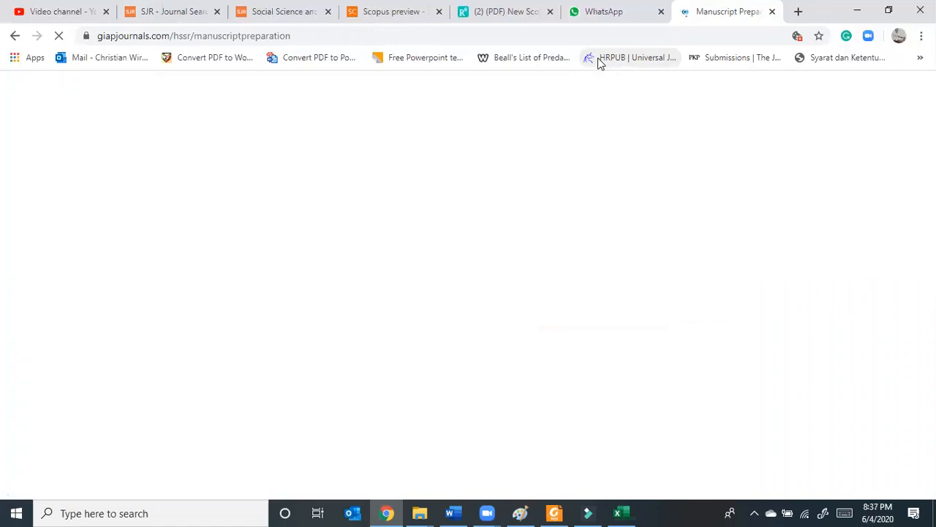
key("ctrl+2")
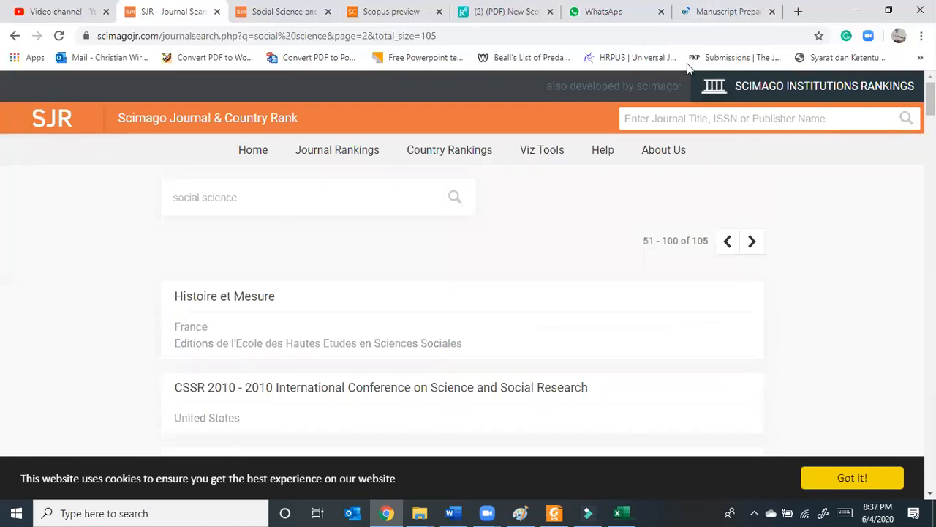
key("ctrl+7")
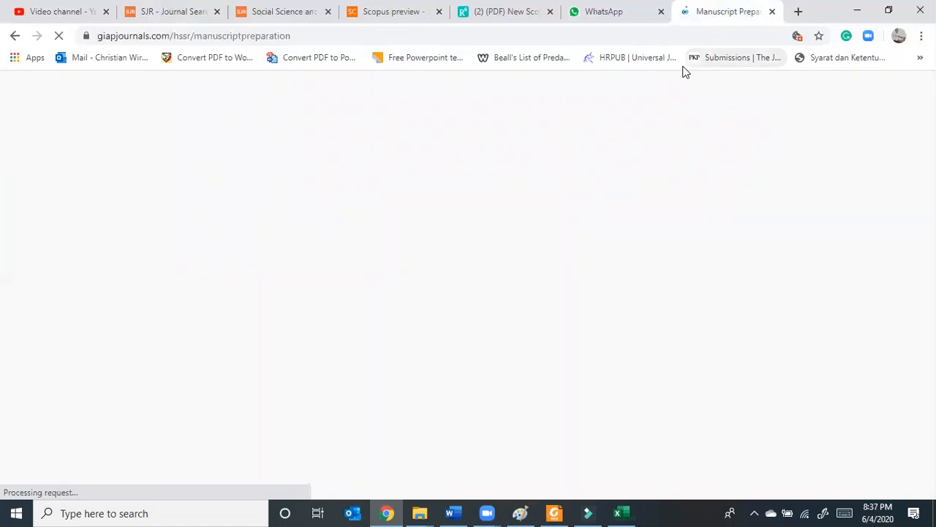
left_click(155, 17)
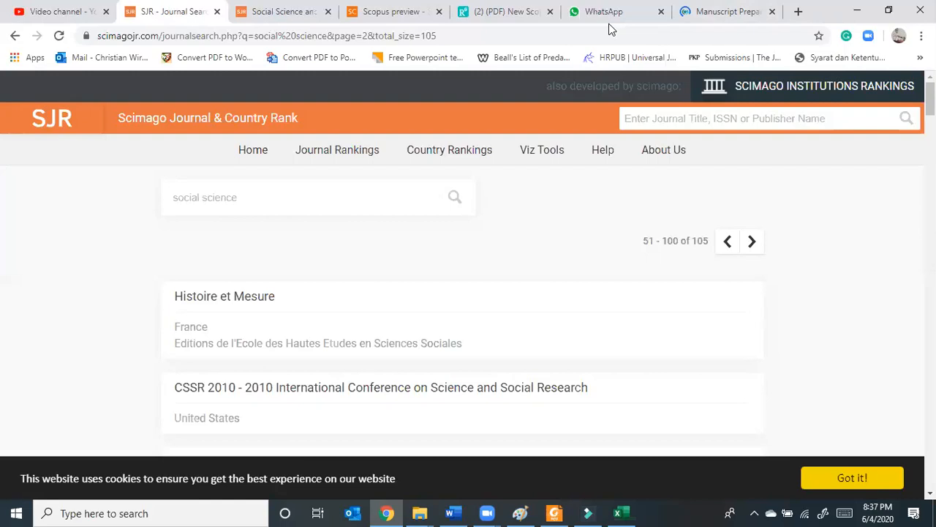
key("ctrl+9")
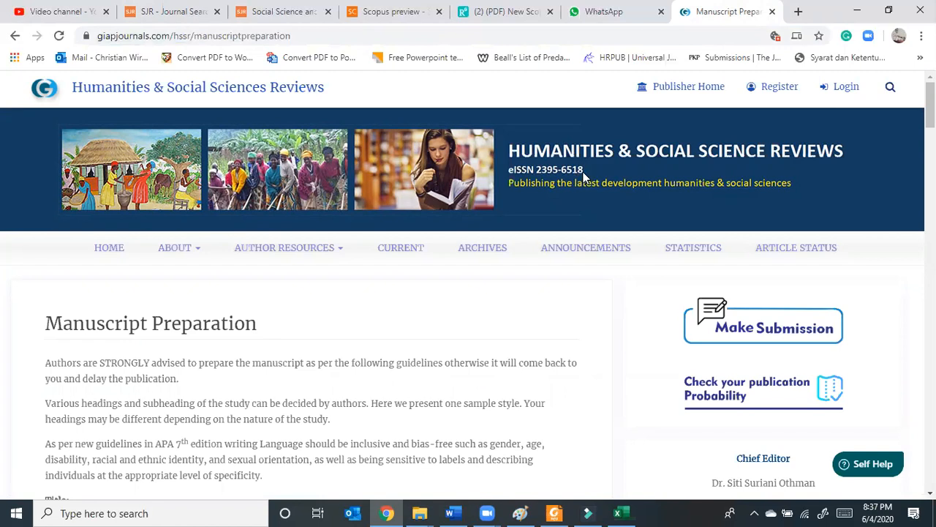
Search Scimago for the journal with ISSN 2395-6518.
left_click(172, 11)
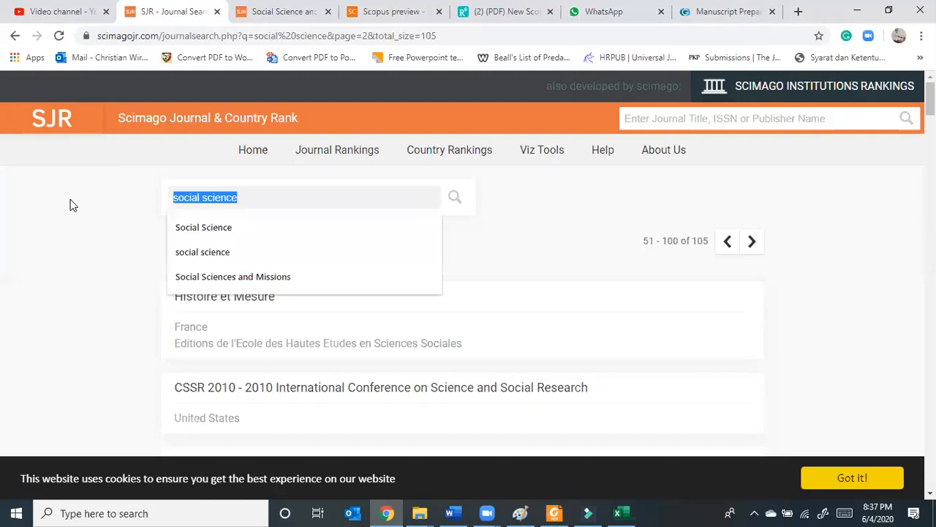
type("2395-6")
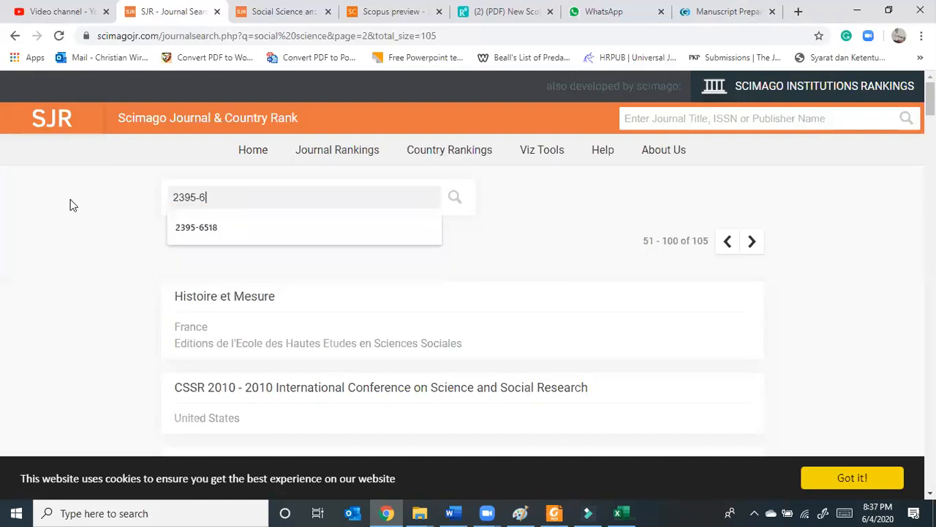
type("518")
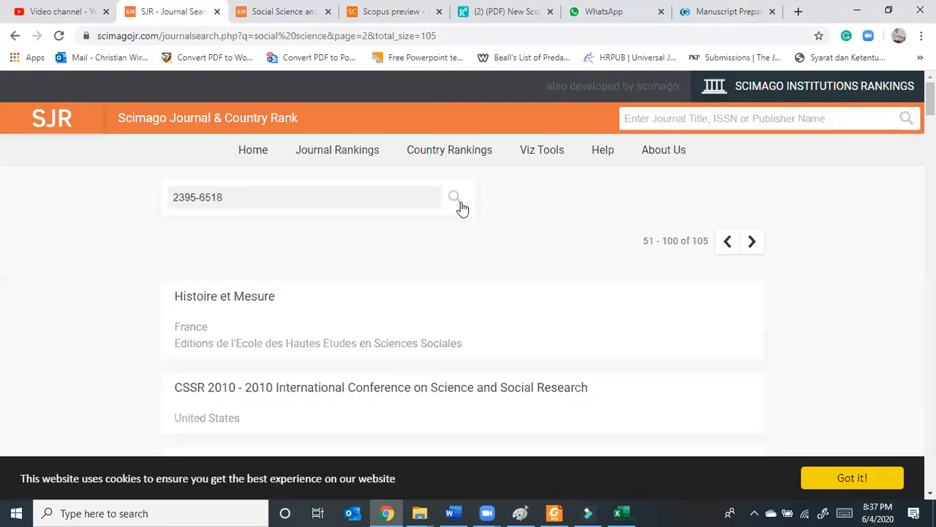
left_click(455, 198)
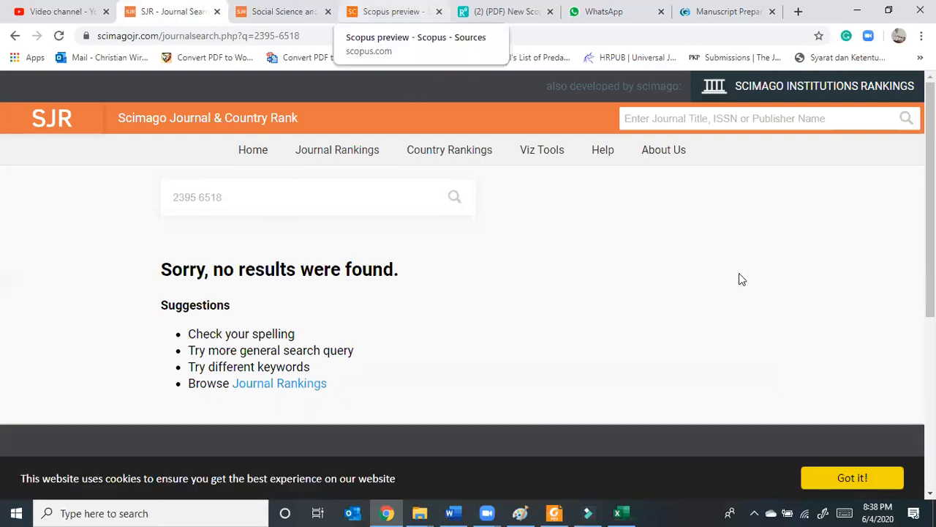
Switch to the Scopus Sources page and set its search criterion to ISSN.
key("ctrl+Tab")
key("ctrl+Tab")
scroll(734, 254, "up", 10)
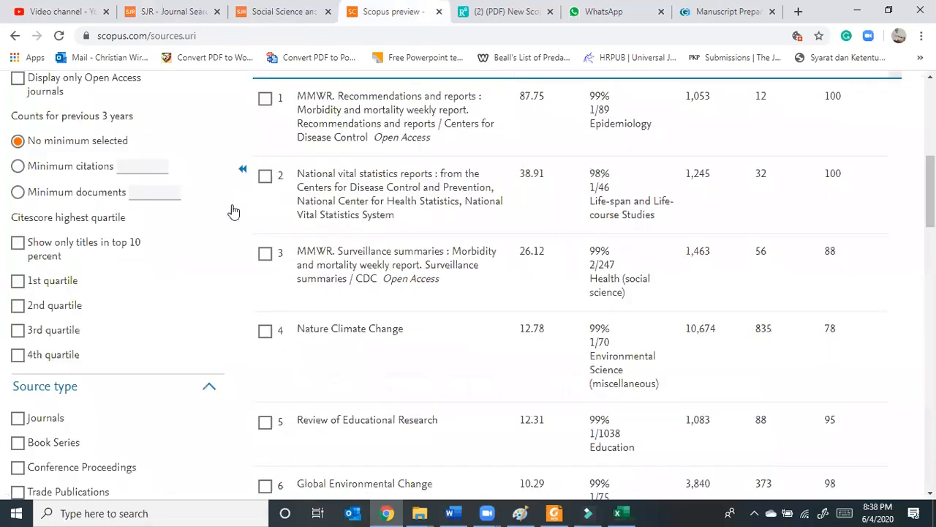
scroll(229, 209, "up", 6)
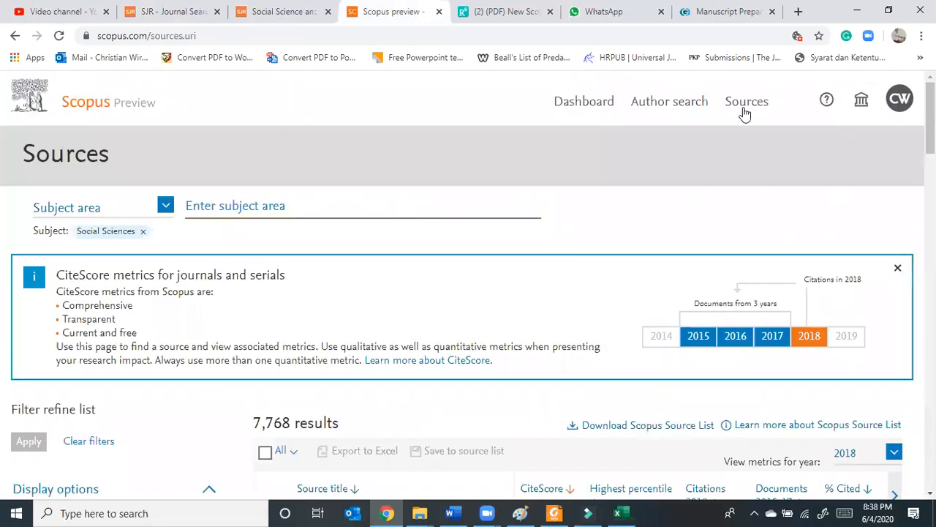
left_click(167, 205)
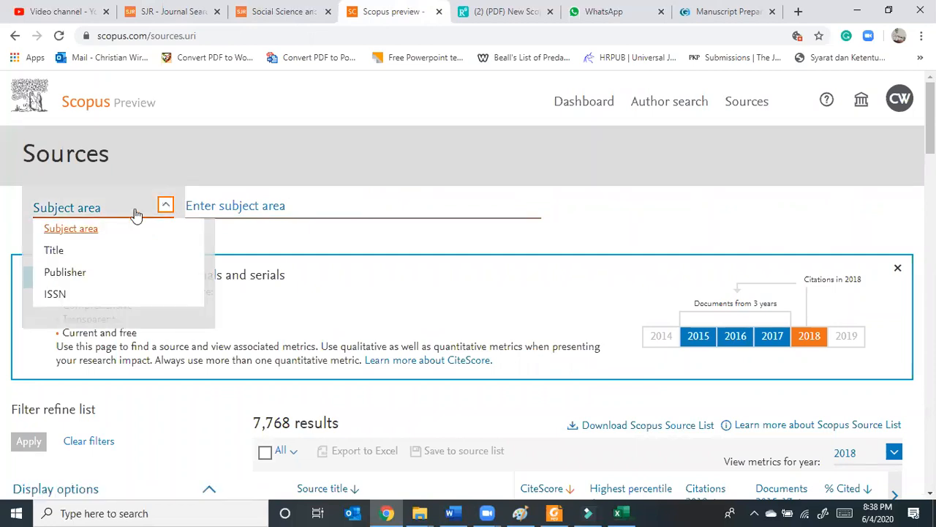
left_click(55, 294)
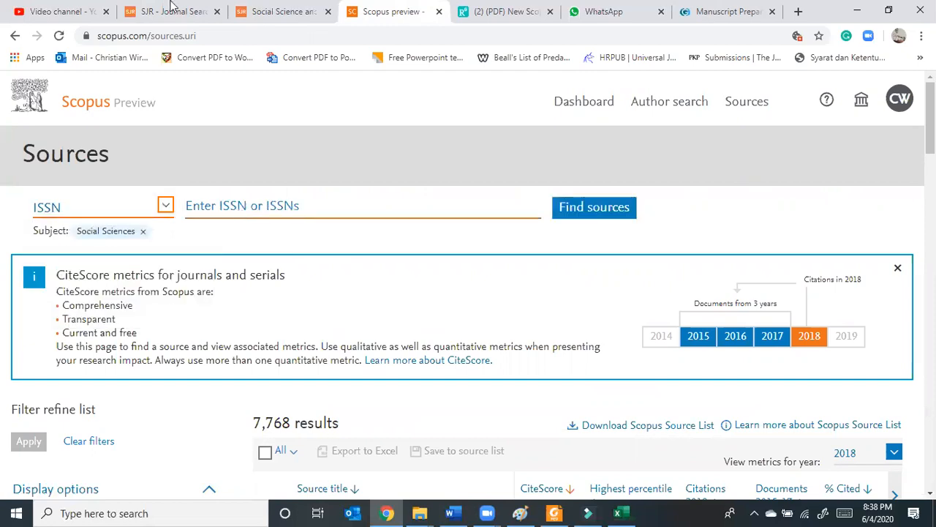
left_click(316, 194)
Copy the ISSN 2395 6518 from the Scimago search and find the matching source in Scopus.
left_click(174, 12)
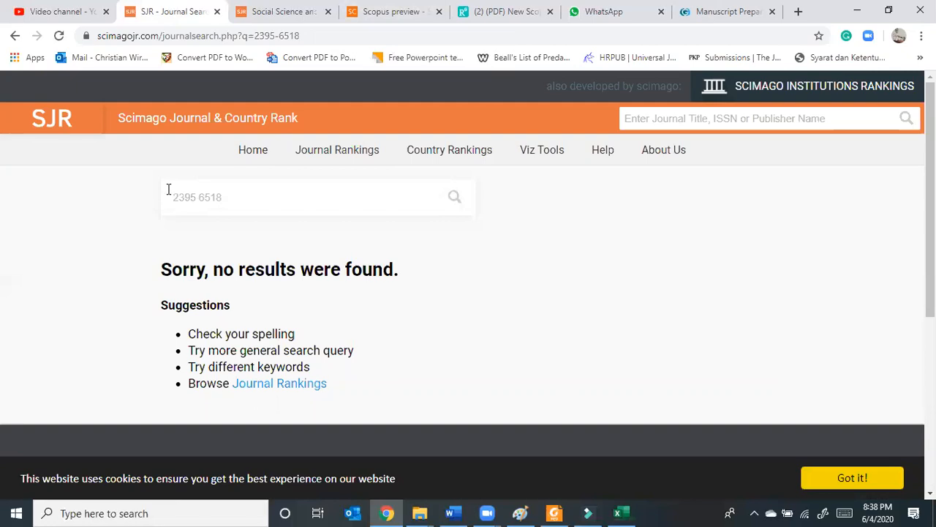
triple_click(278, 195)
key("ctrl+c")
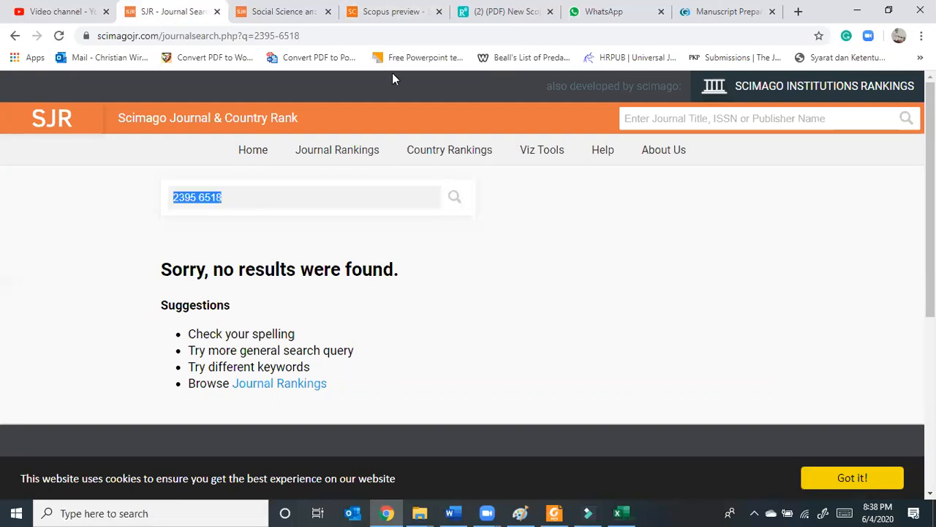
left_click(389, 11)
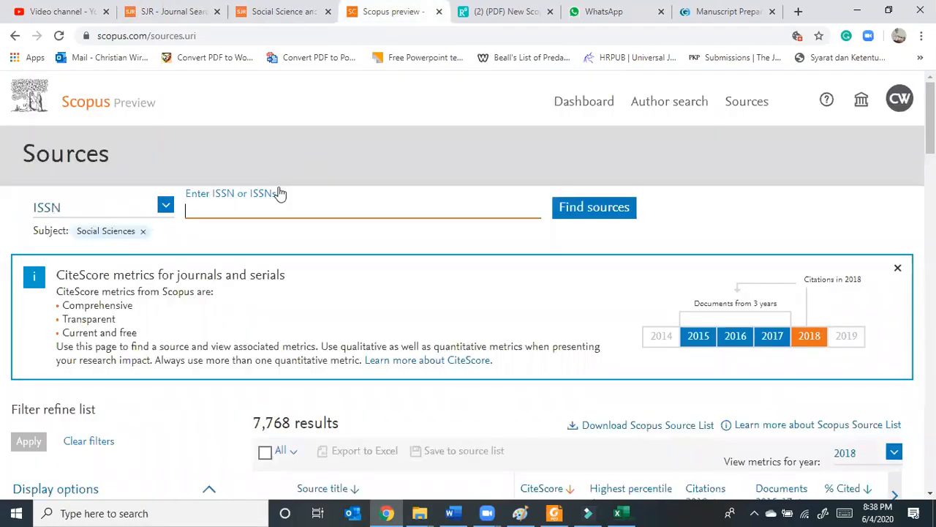
key("ctrl+v")
key("Return")
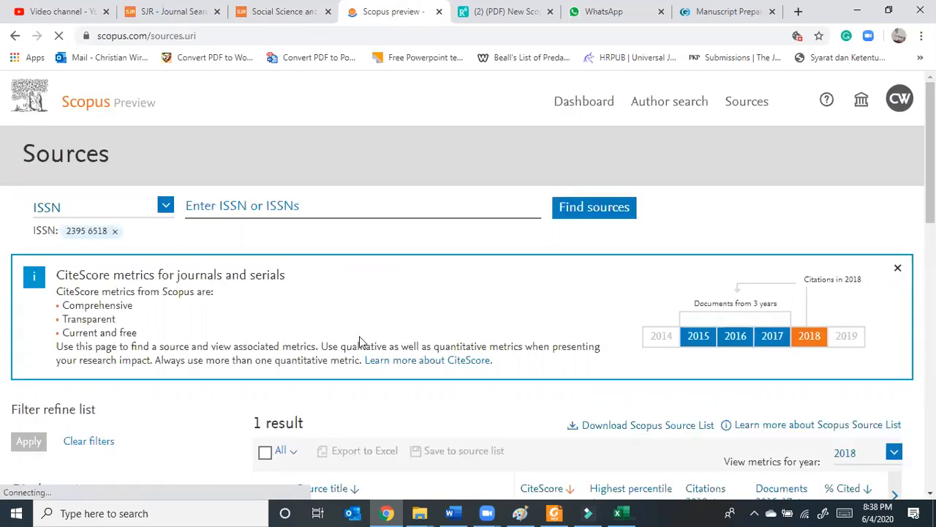
Open the source details of Humanities and Social Sciences Reviews and examine its coverage years, publisher, E-ISSN and subject areas.
scroll(362, 340, "down", 3)
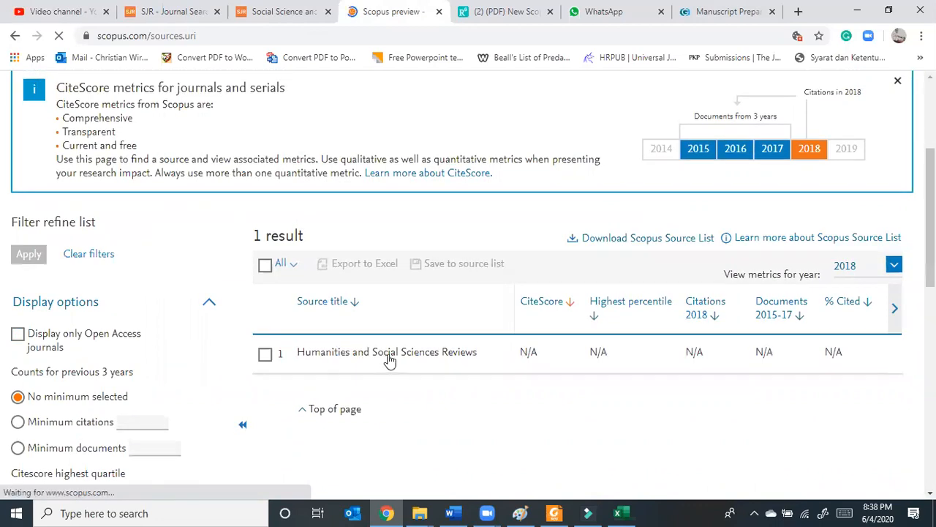
left_click(386, 353)
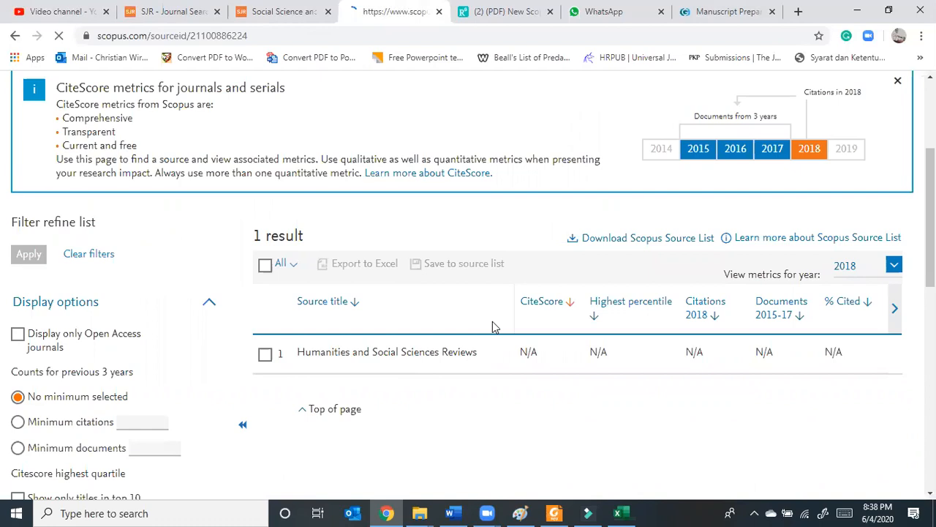
scroll(492, 327, "down", 1)
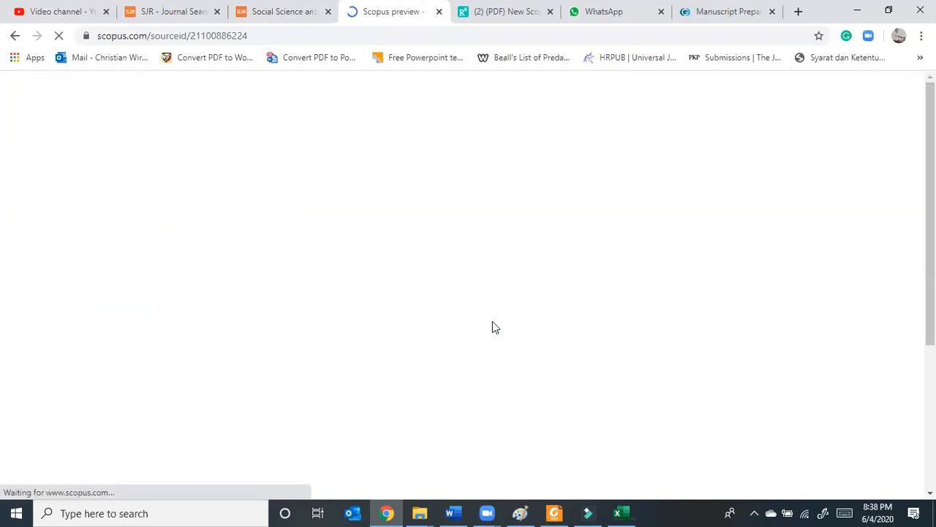
scroll(492, 327, "down", 2)
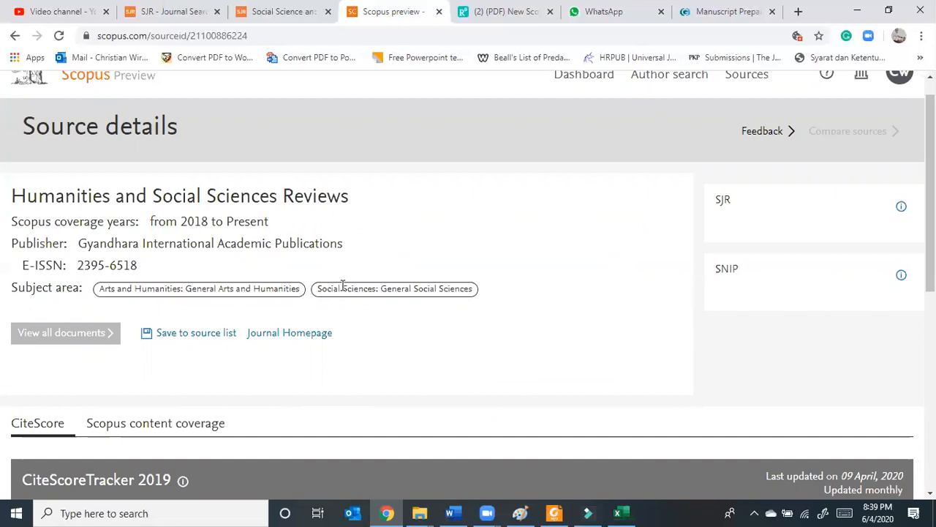
Return to the Humanities & Social Sciences Reviews website and examine its author resources and manuscript preparation guidelines.
key("ctrl+9")
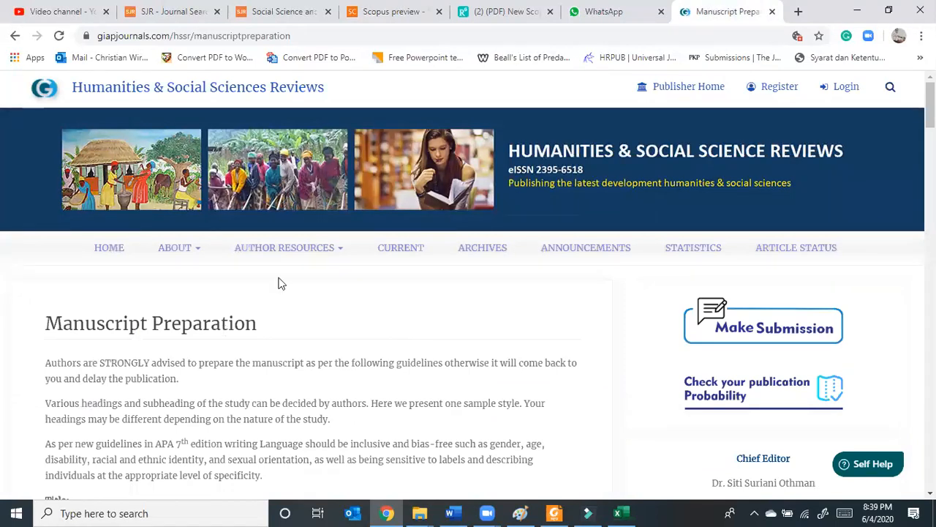
left_click(318, 251)
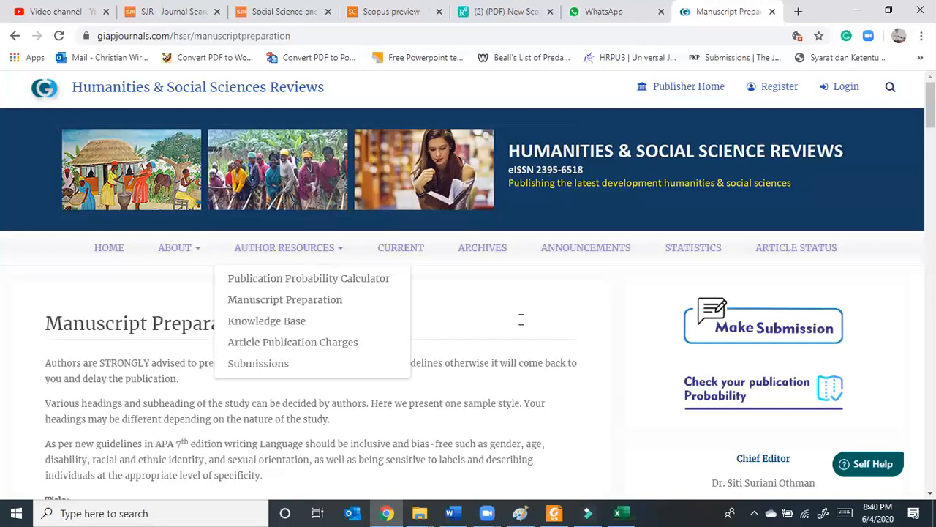
scroll(422, 322, "down", 3)
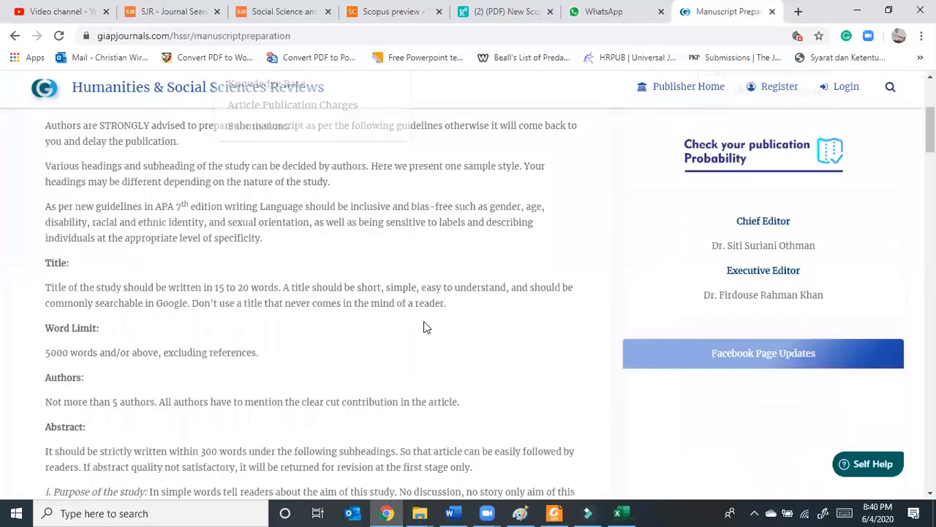
scroll(424, 327, "down", 5)
scroll(426, 327, "down", 8)
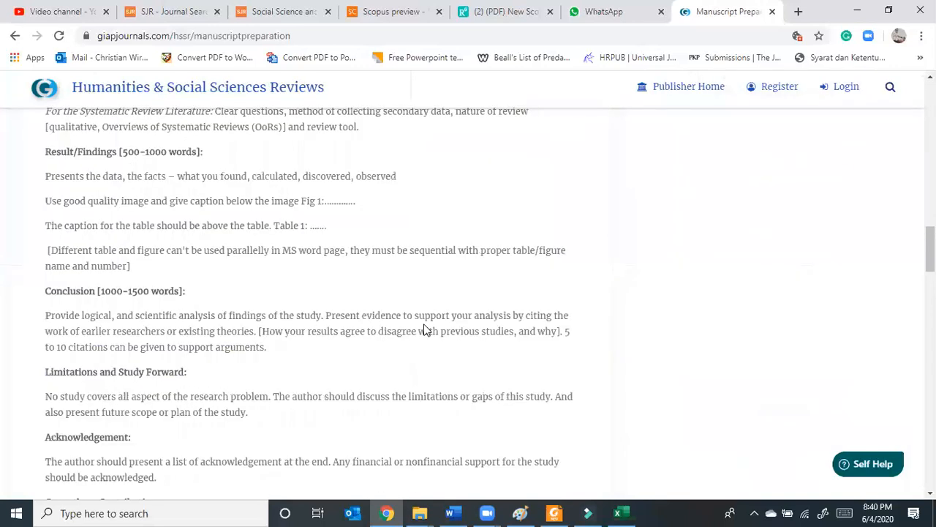
scroll(421, 334, "down", 2)
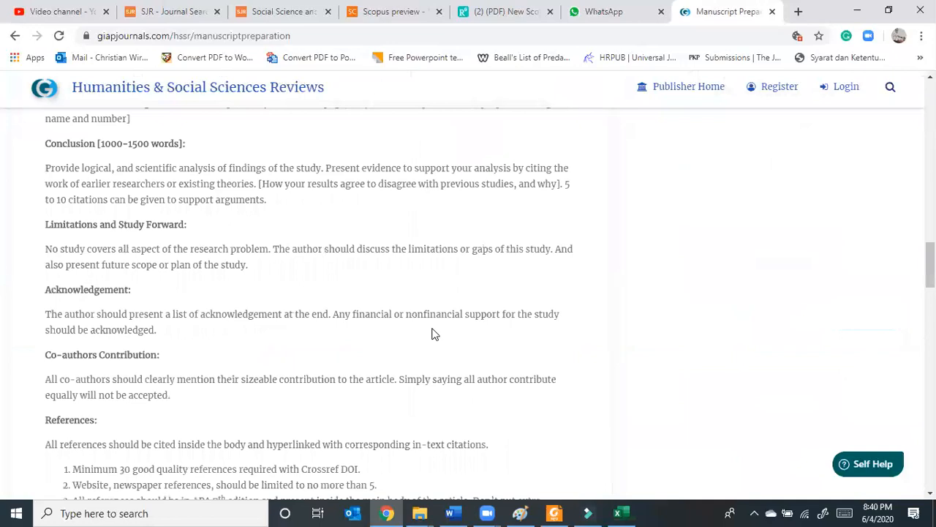
scroll(433, 333, "up", 6)
scroll(433, 330, "up", 10)
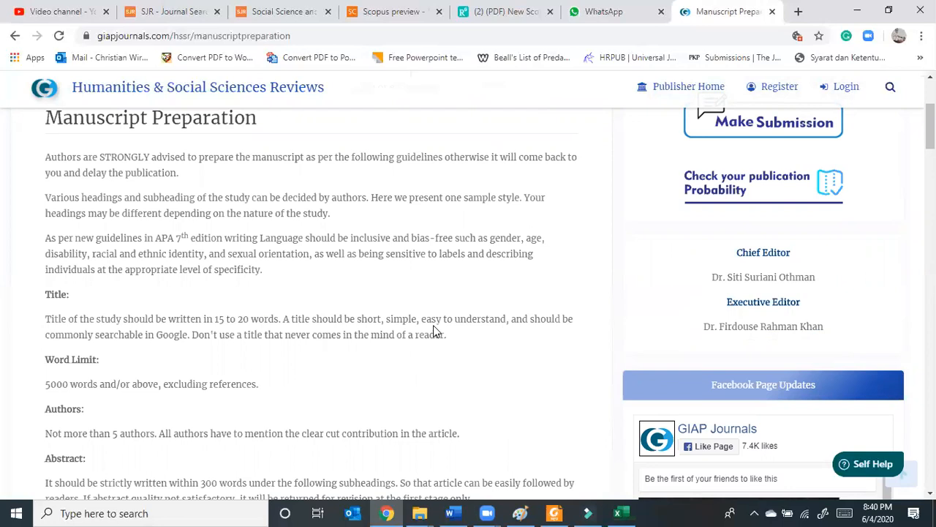
scroll(433, 333, "up", 3)
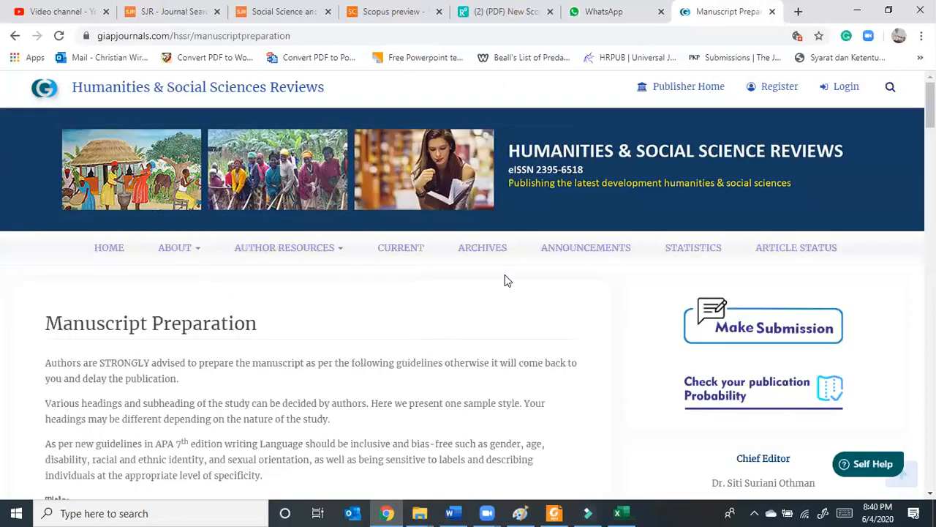